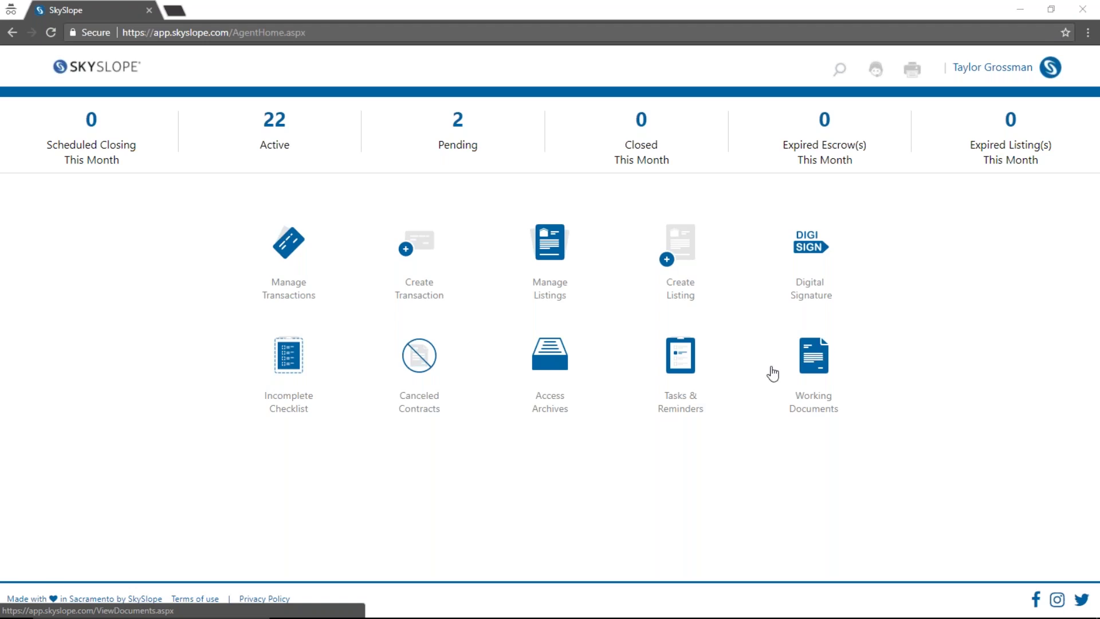
Open Working Documents' zipForm Plus tab to list transactionName_YXYX and its AAP Addendum form
click(820, 367)
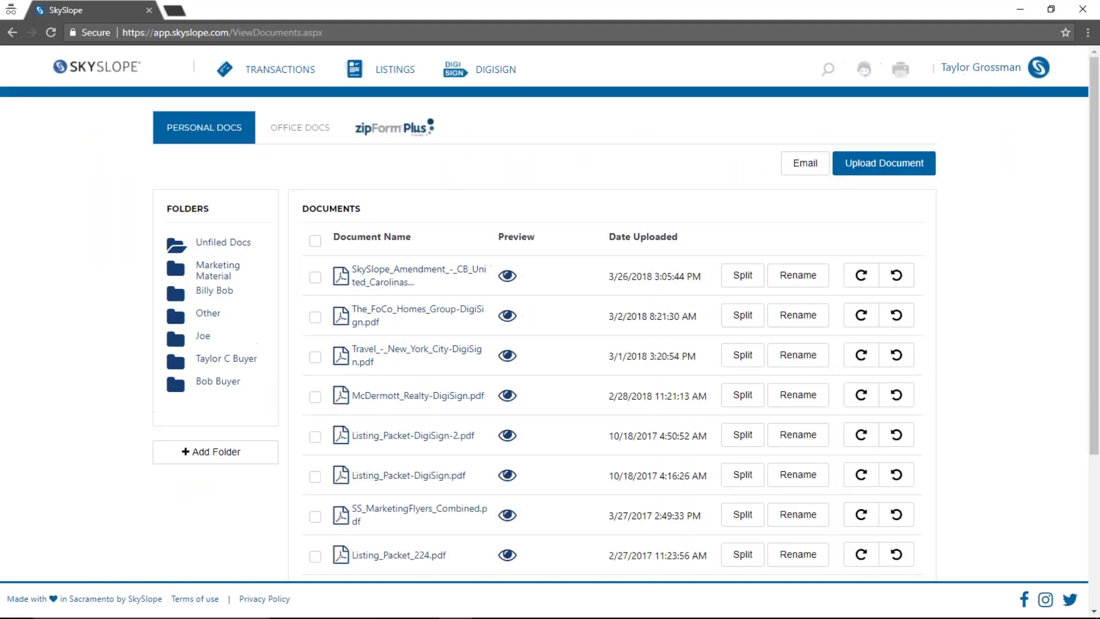
click(388, 136)
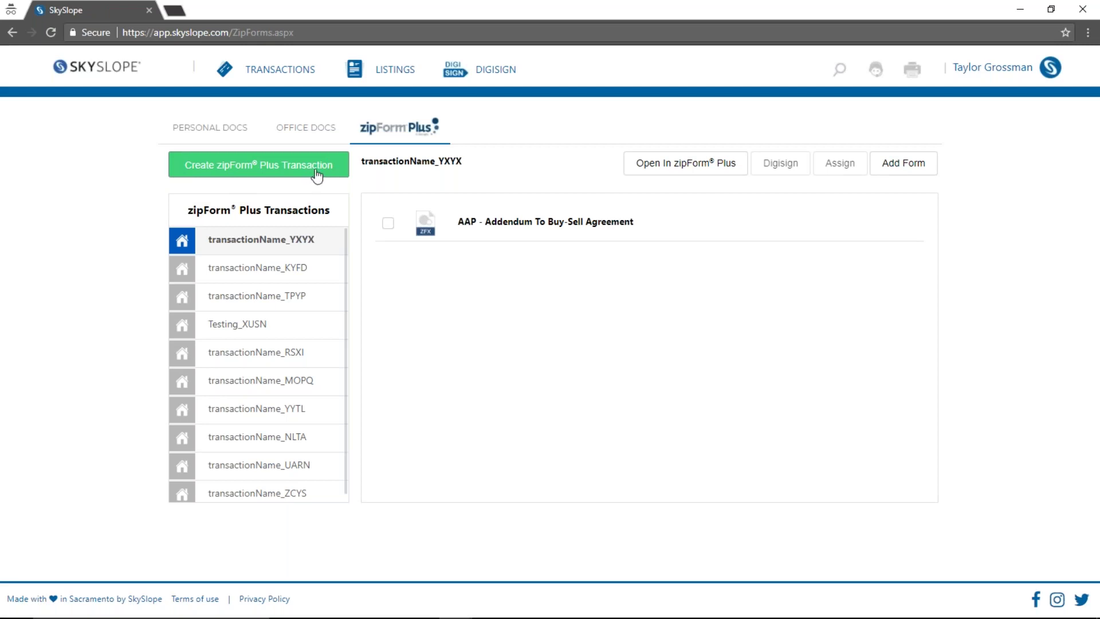
click(258, 171)
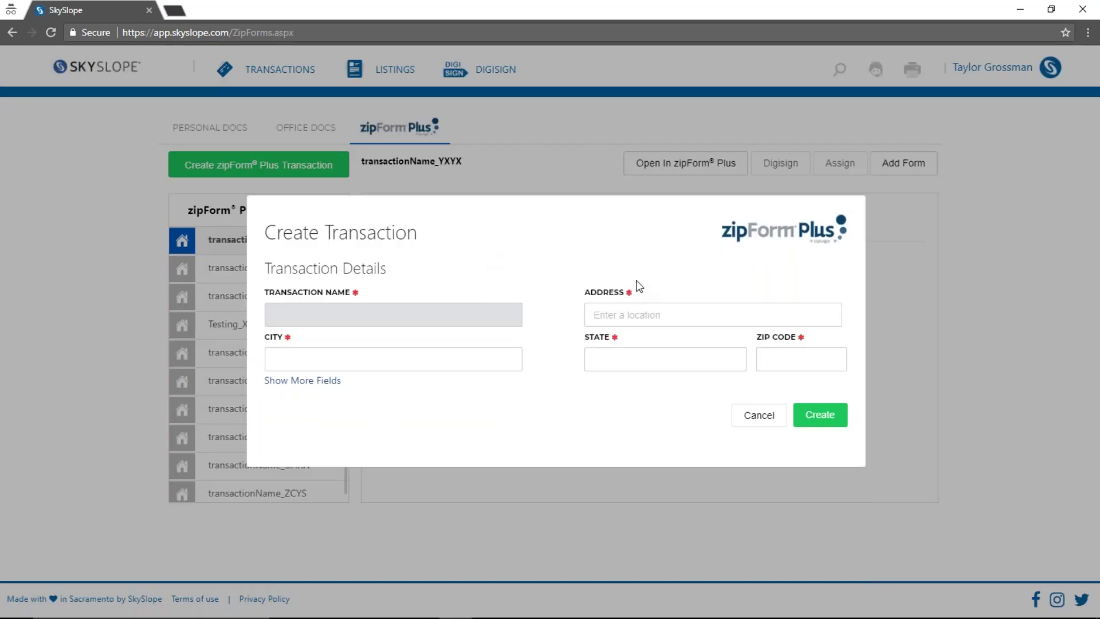
click(319, 380)
scroll(539, 365, down, 5)
click(748, 445)
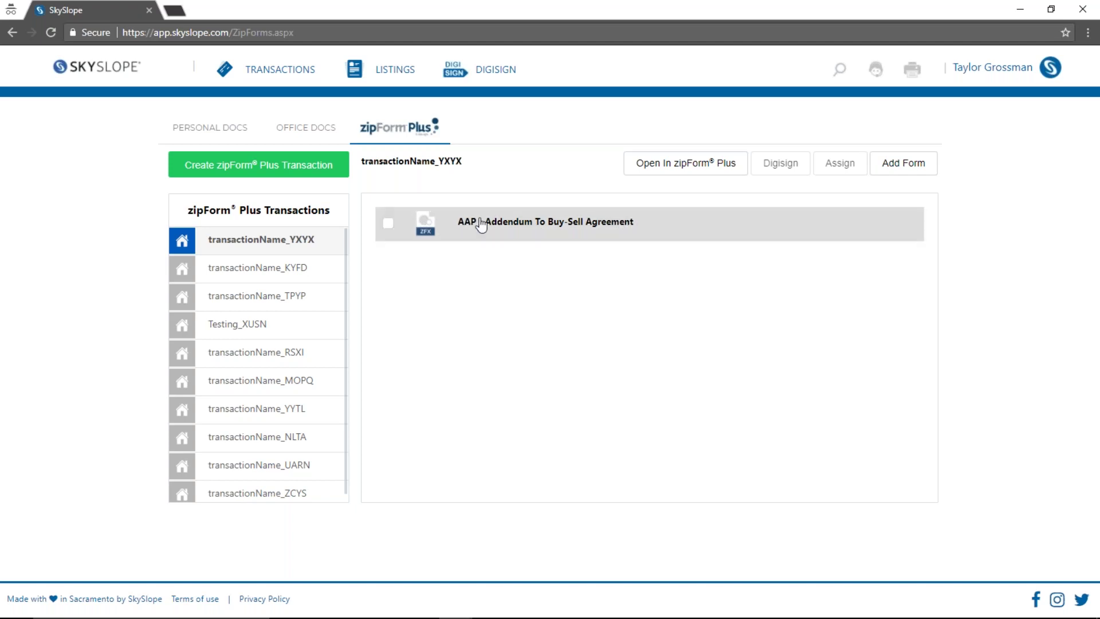
Enter 'Additional info here' in the AAP addendum's Additional provisions, save, and close the editor
click(500, 227)
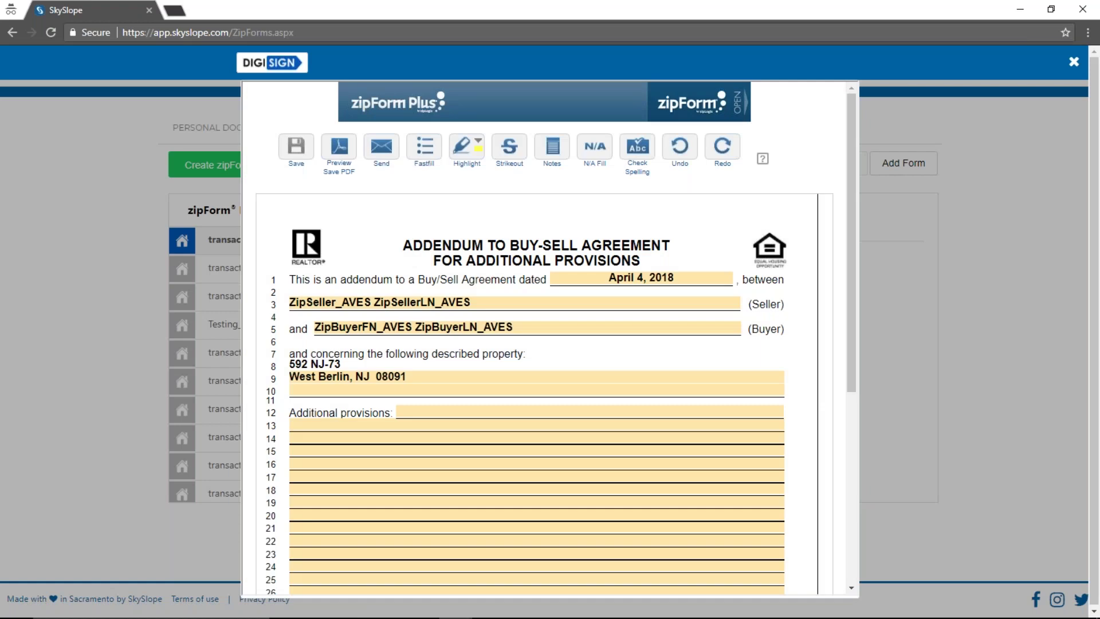
scroll(820, 312, down, 3)
click(432, 275)
text(Additional in)
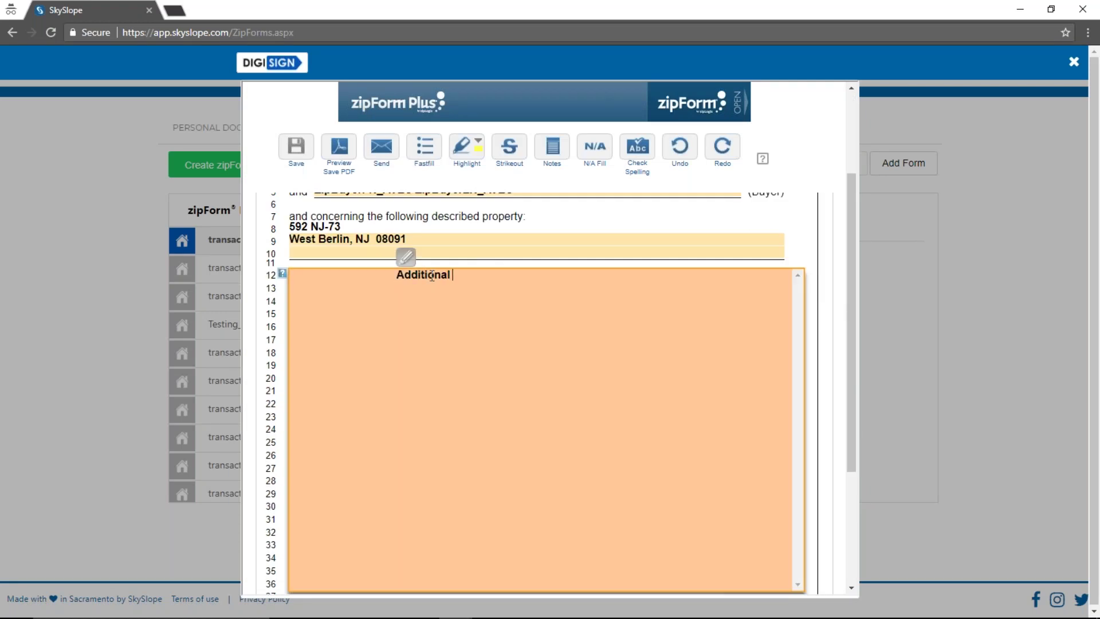
text(fo here)
click(296, 158)
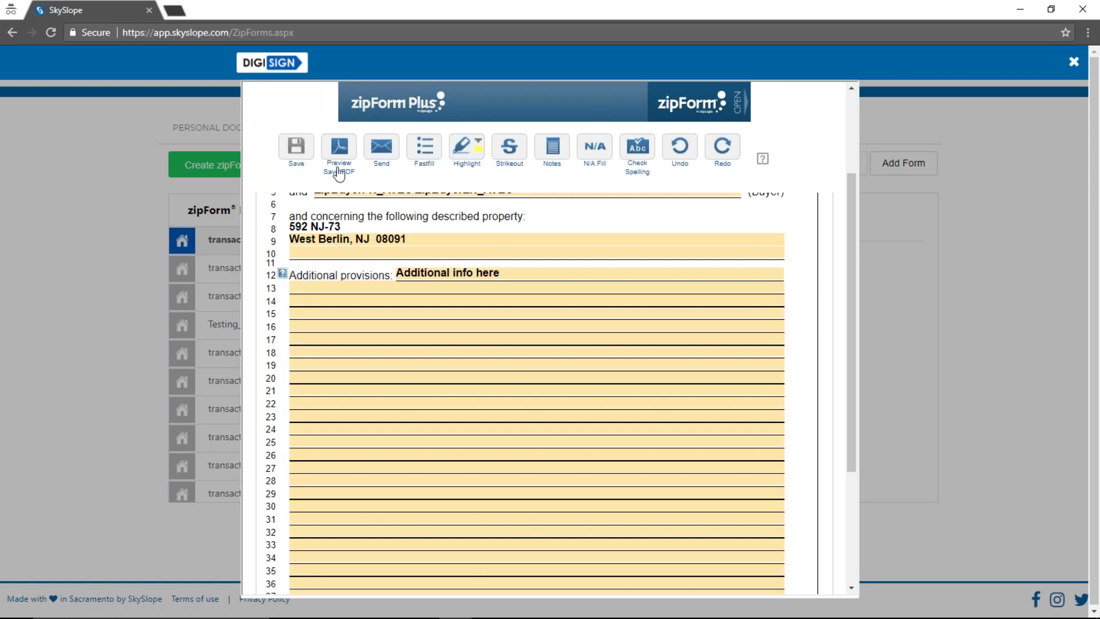
click(1002, 195)
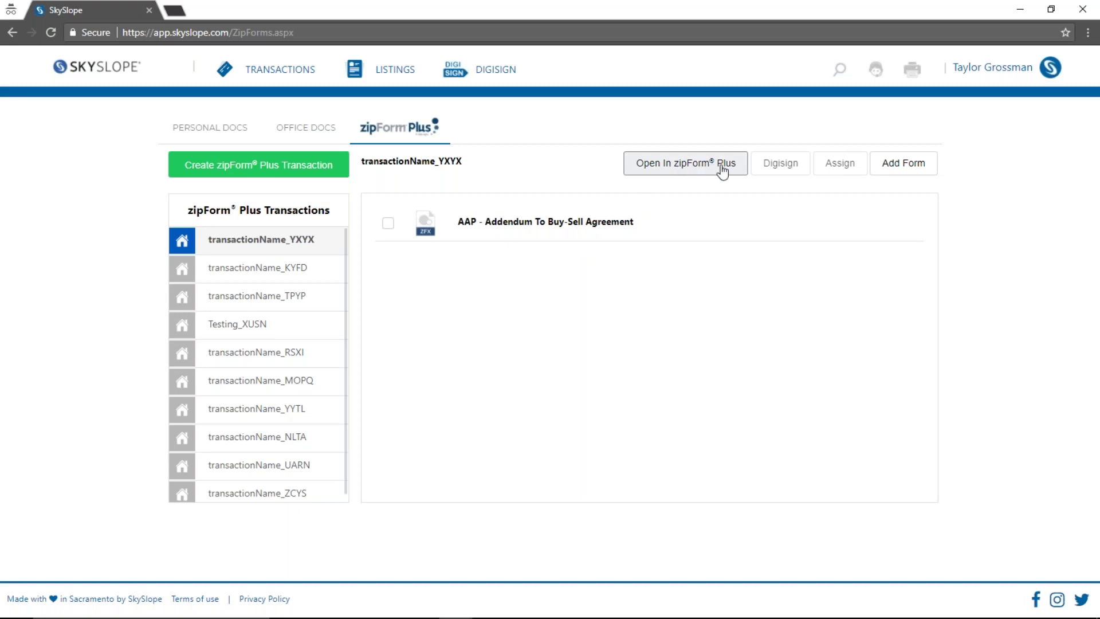
Open transactionName_YXYX in zipForm Plus and dismiss the award announcement popup
click(699, 169)
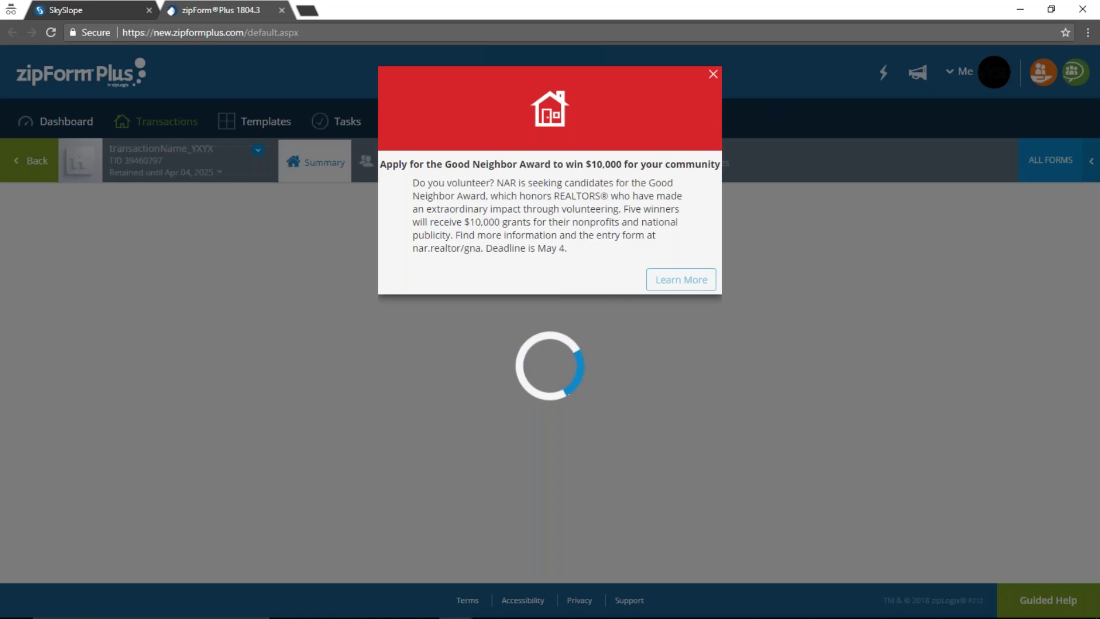
click(713, 74)
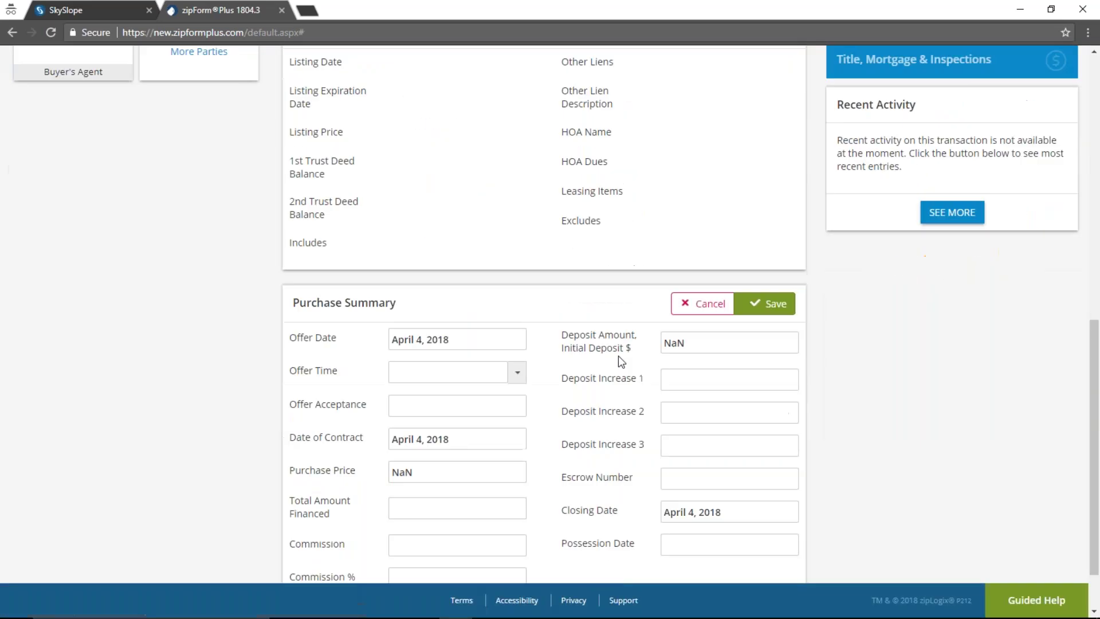
scroll(617, 356, up, 10)
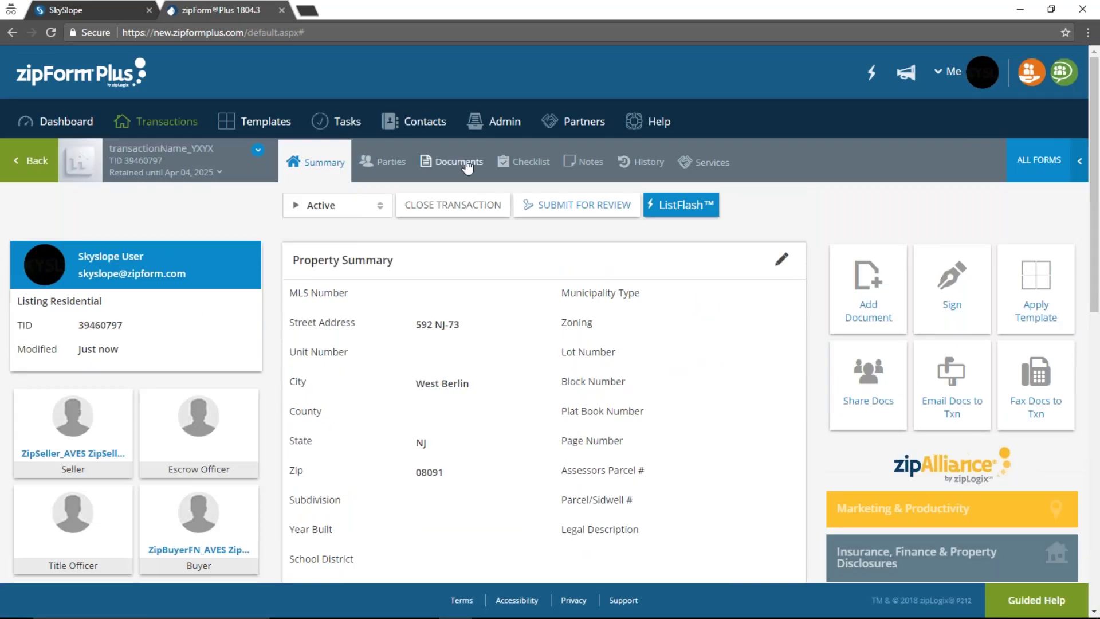
Add the Counter Offer - [CO] form from All Forms, then return to SkySlope
click(457, 166)
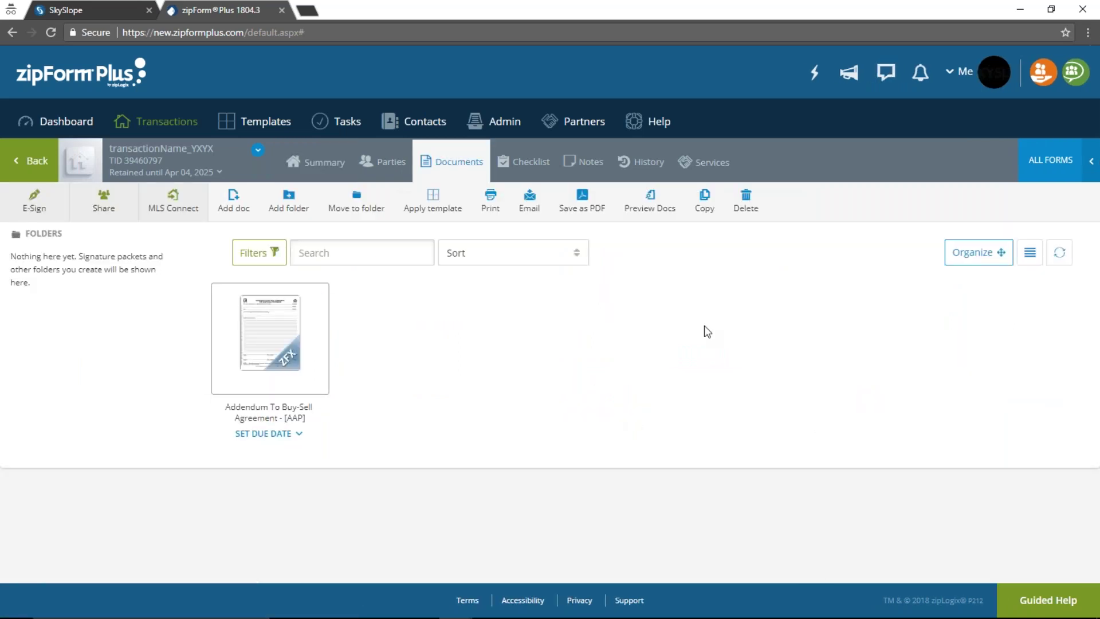
click(1051, 161)
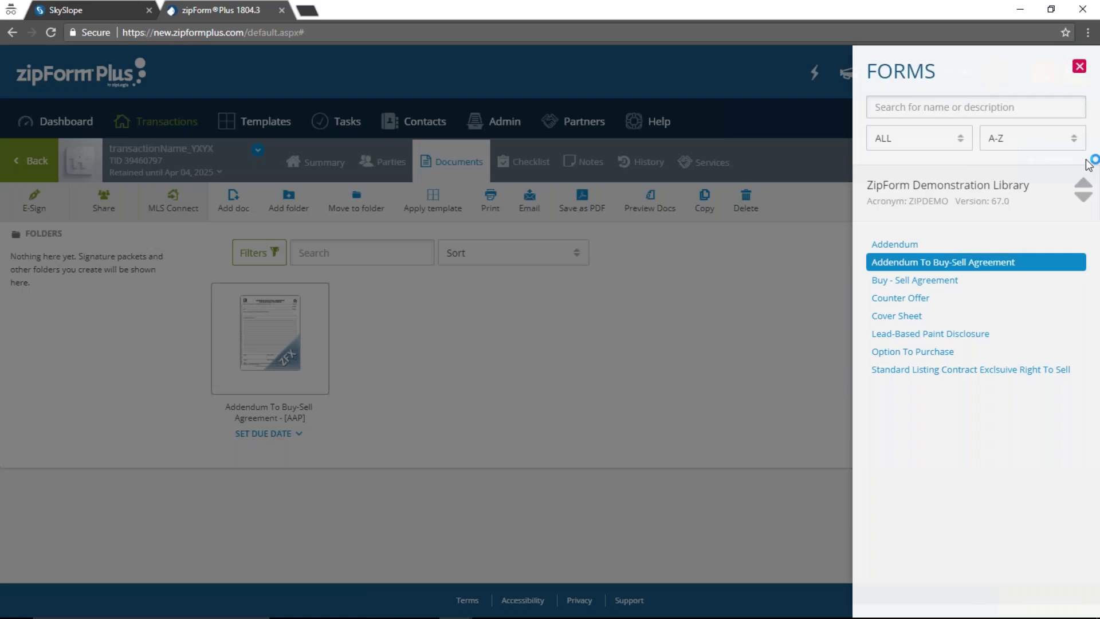
click(919, 298)
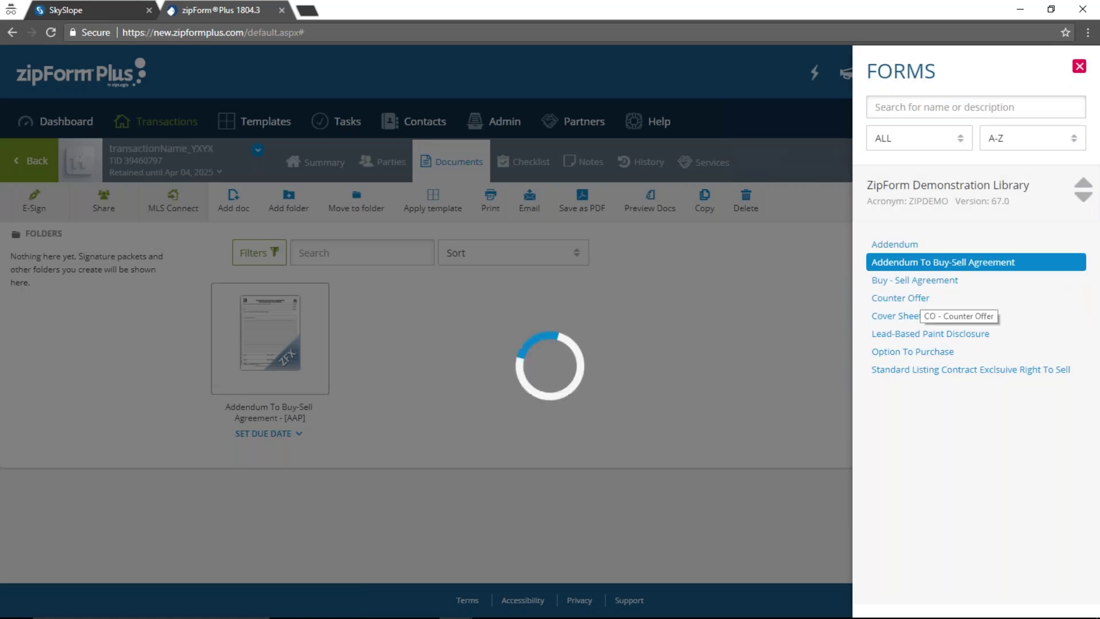
click(247, 60)
click(90, 1)
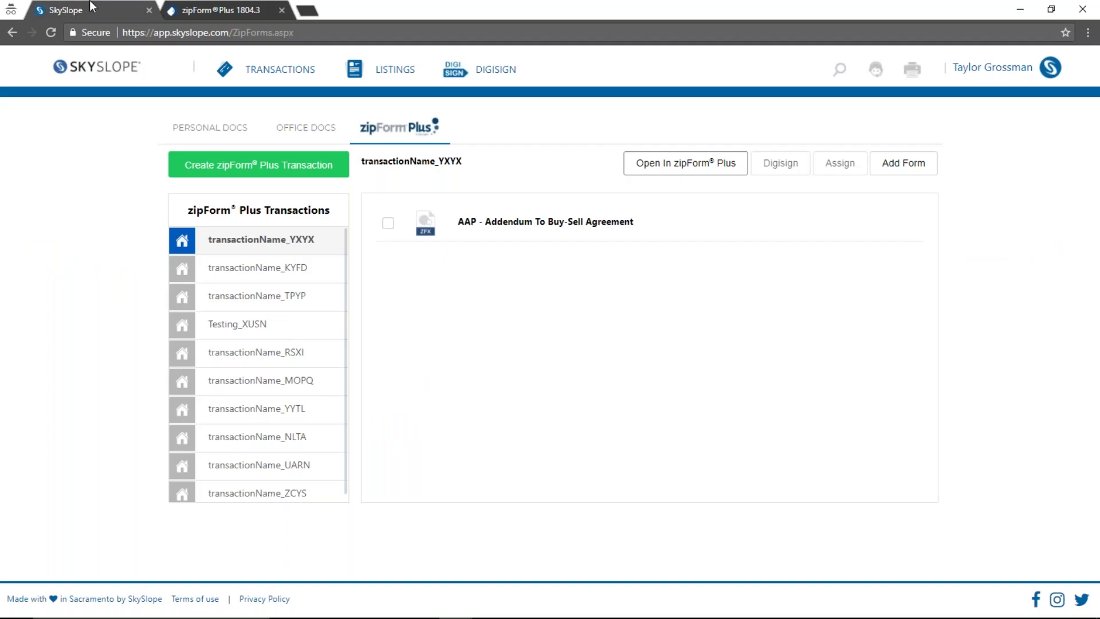
Reload the synced list, show transactionName_YXYX's forms, and select the AAP Addendum
click(51, 32)
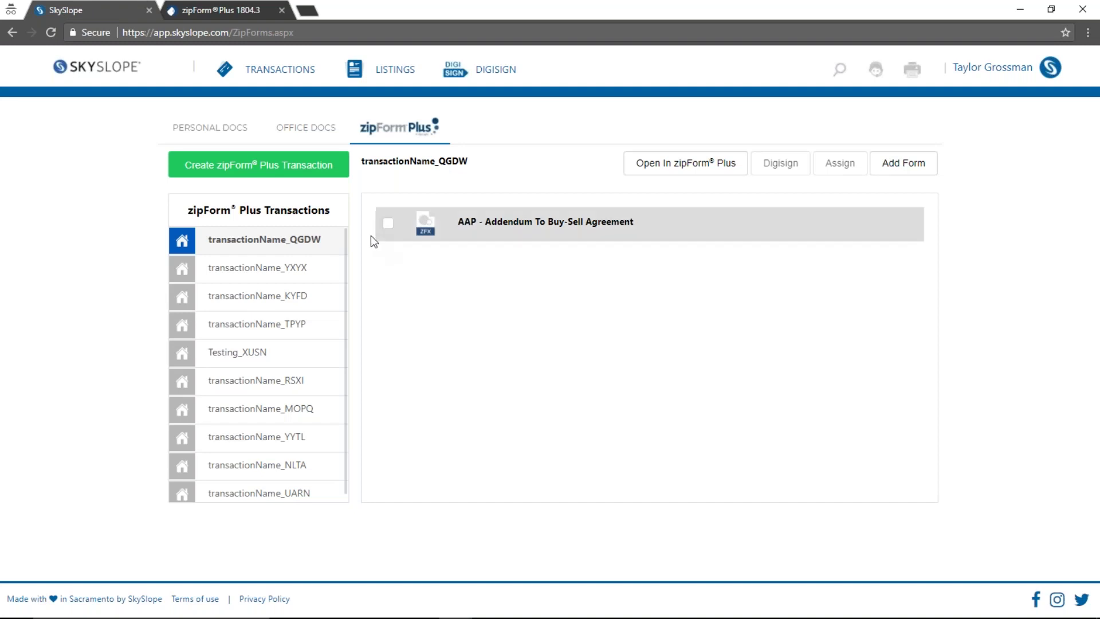
click(278, 282)
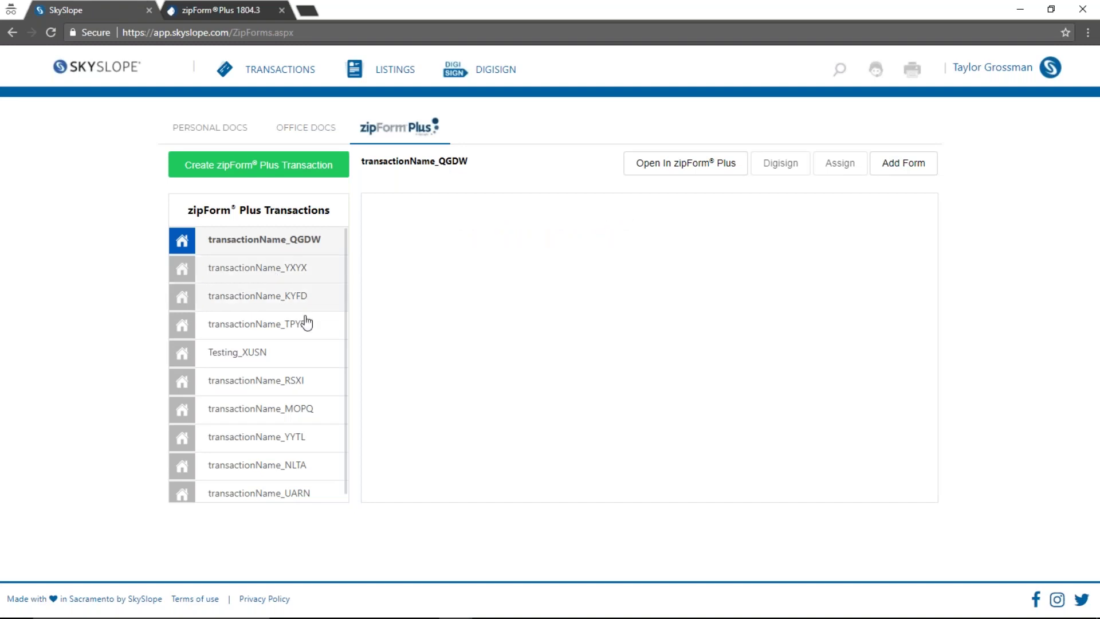
click(280, 247)
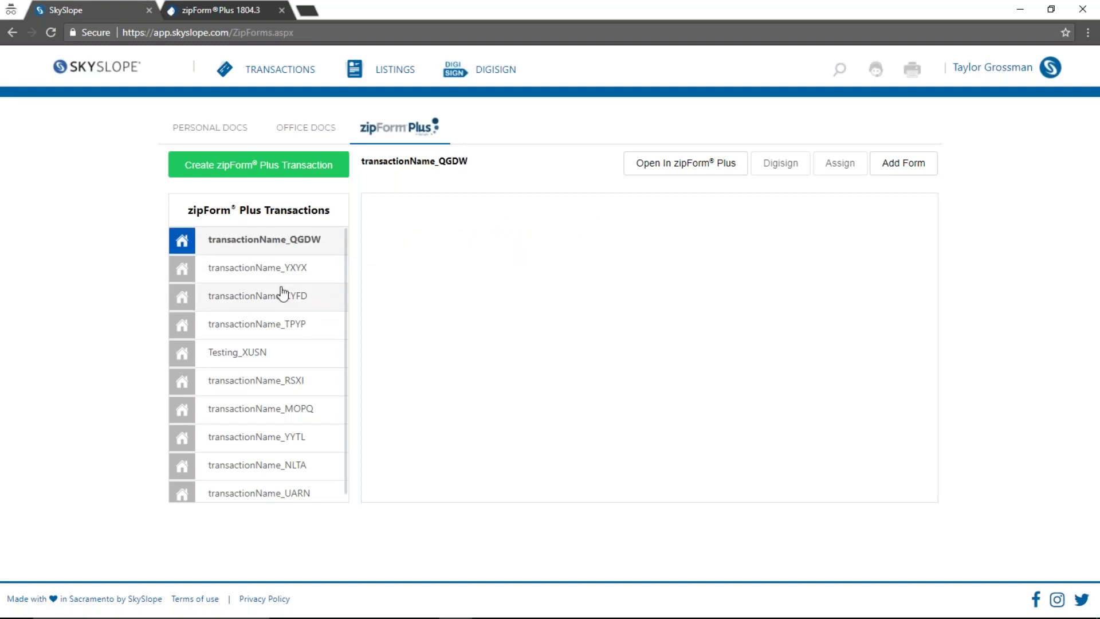
click(229, 278)
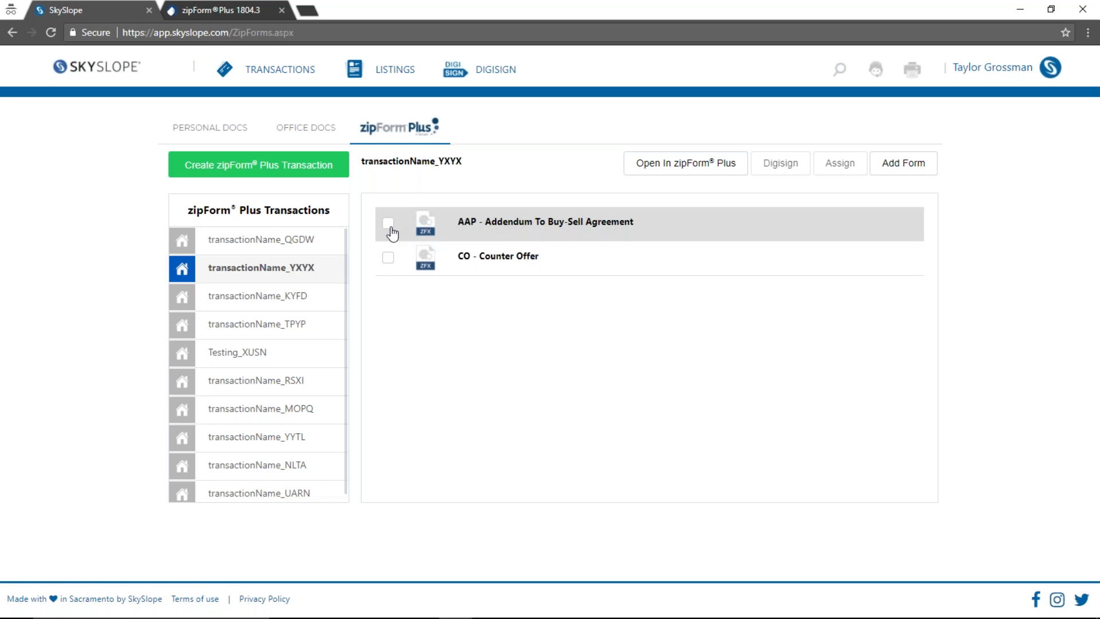
click(389, 225)
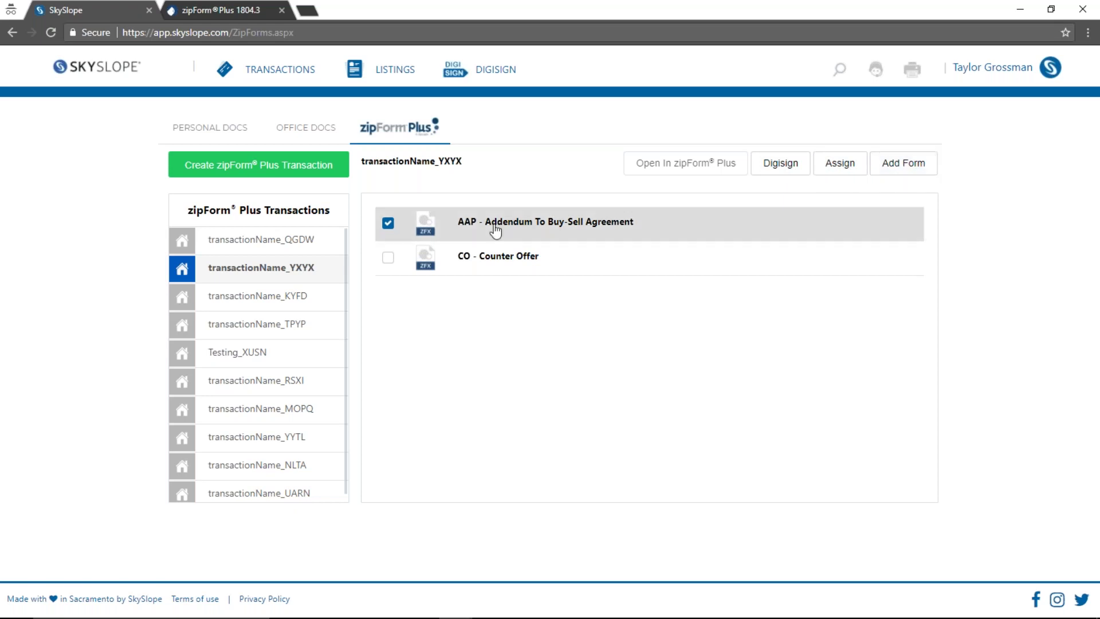
click(779, 164)
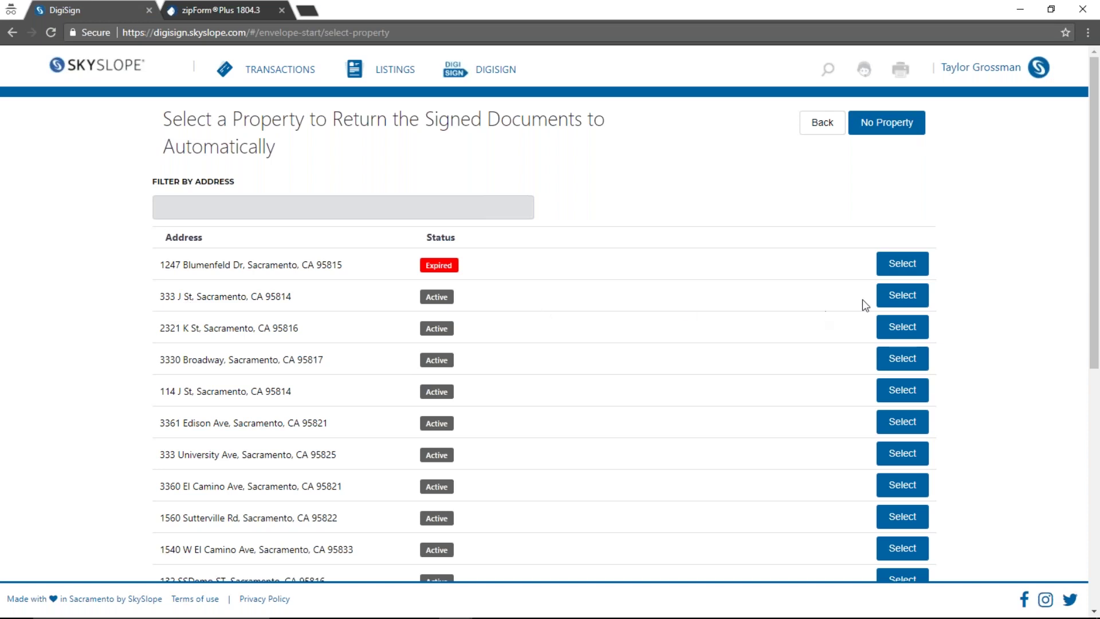
click(903, 295)
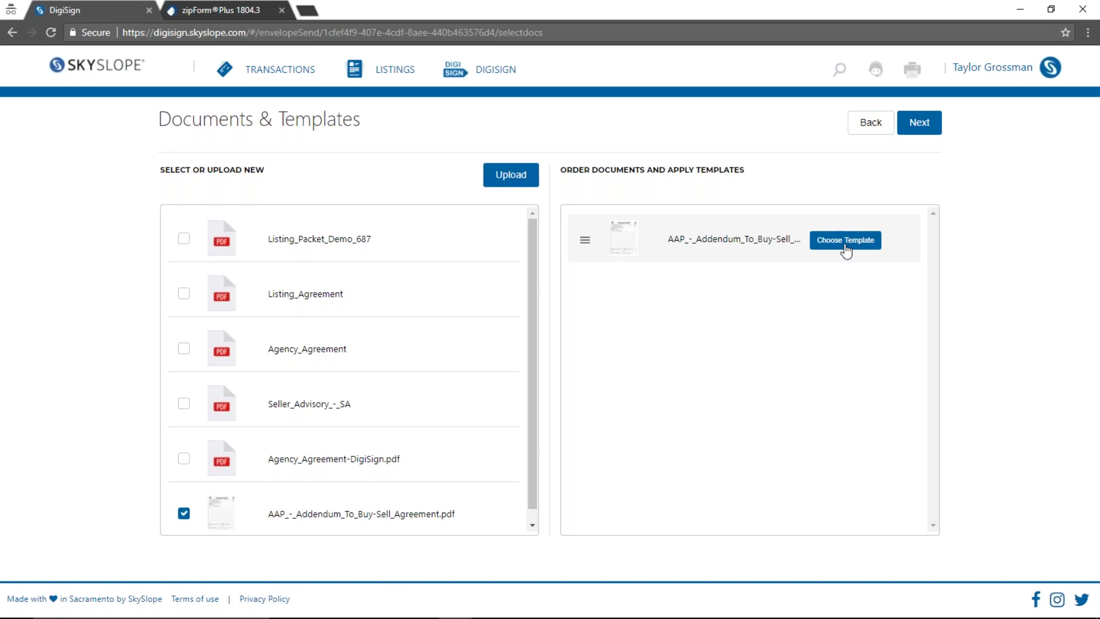
click(919, 123)
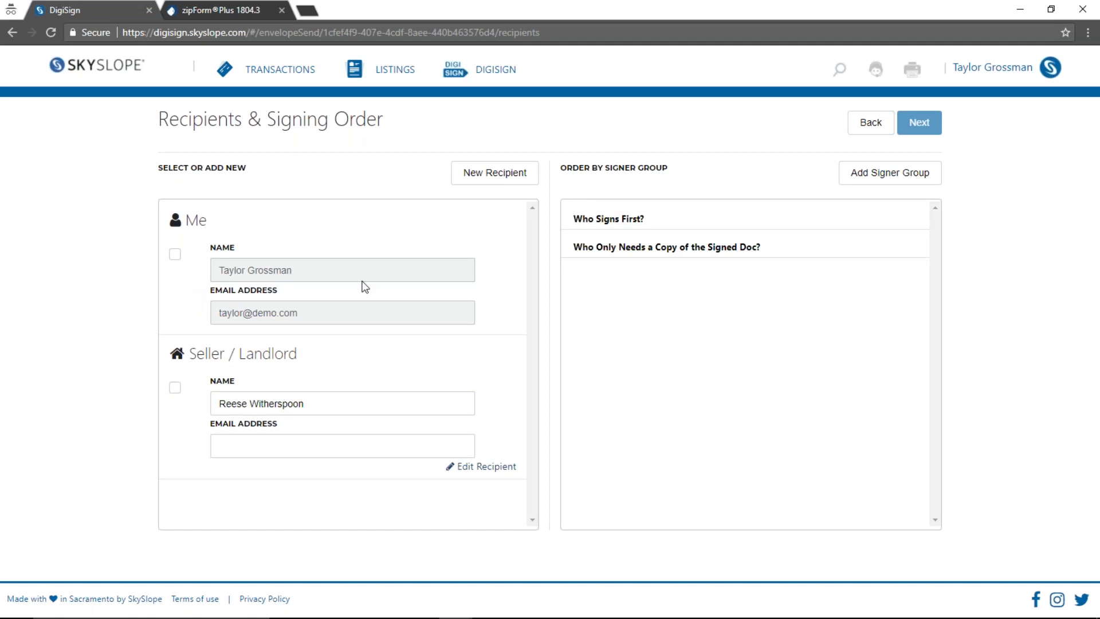
Add yourself and the Seller / Landlord as signers, entering the seller's e-mail address
click(175, 254)
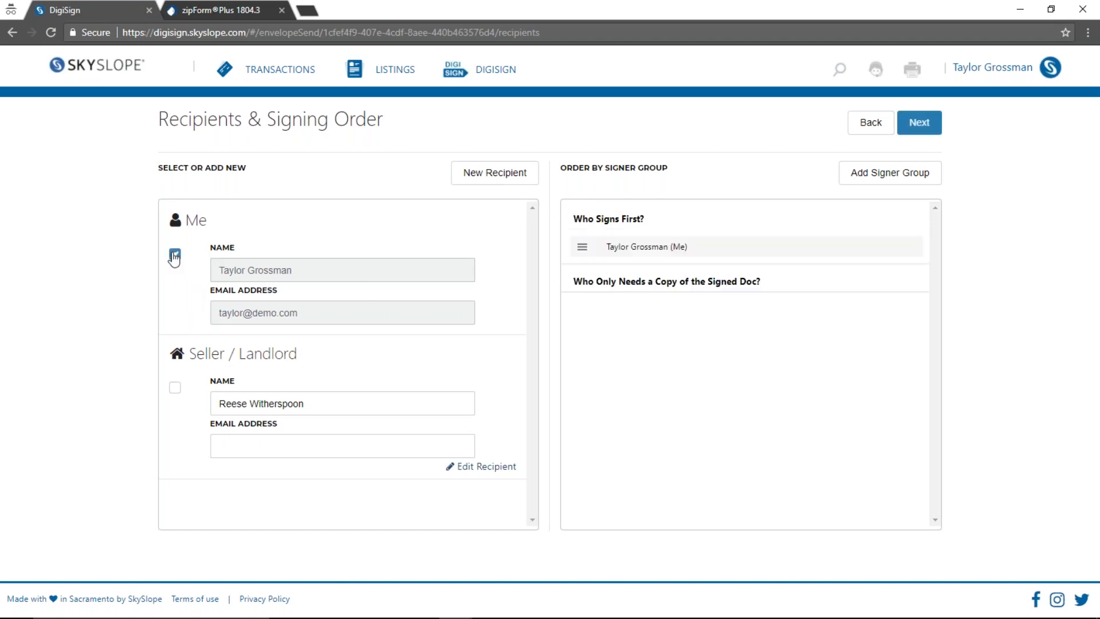
click(175, 388)
click(292, 446)
text(testing)
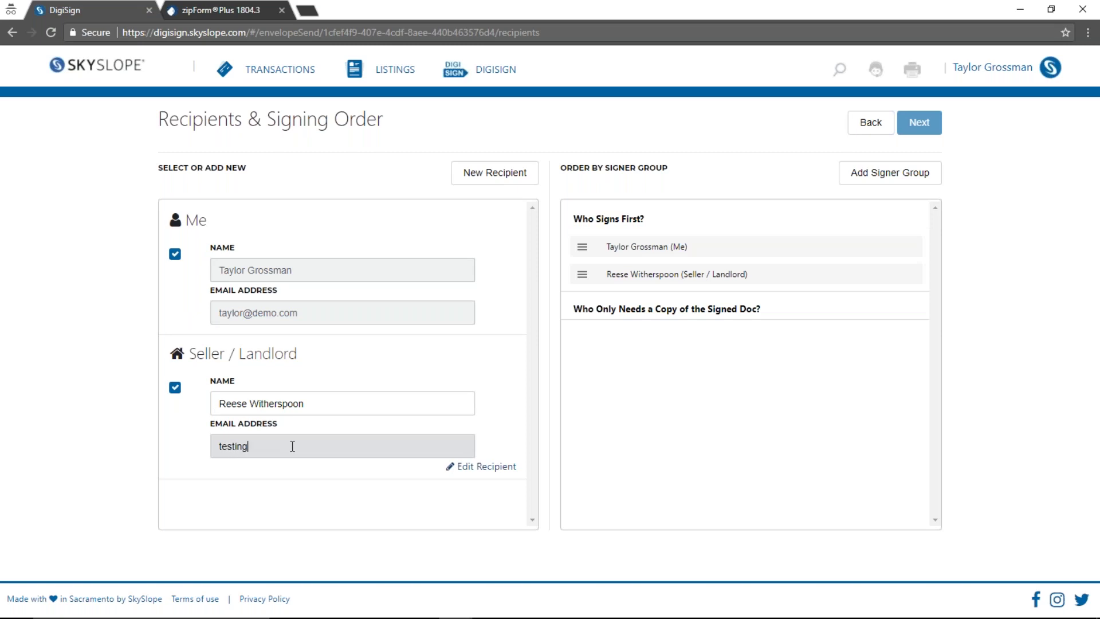
text(@test.com)
click(503, 467)
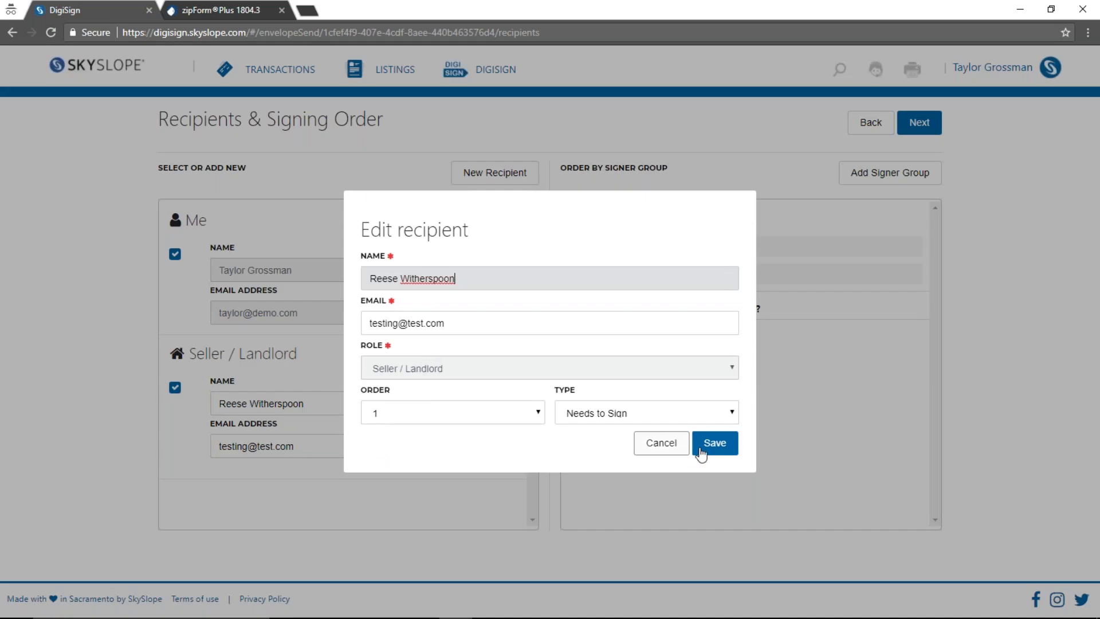
click(700, 448)
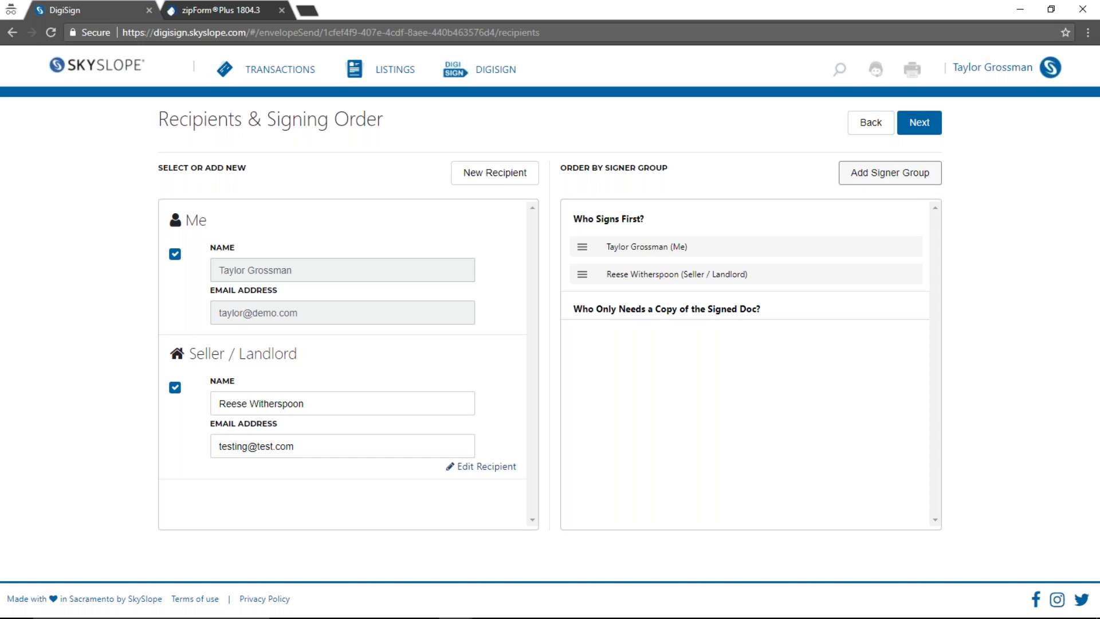
Keep both recipients in the first signing group, removing the extra second group
click(894, 181)
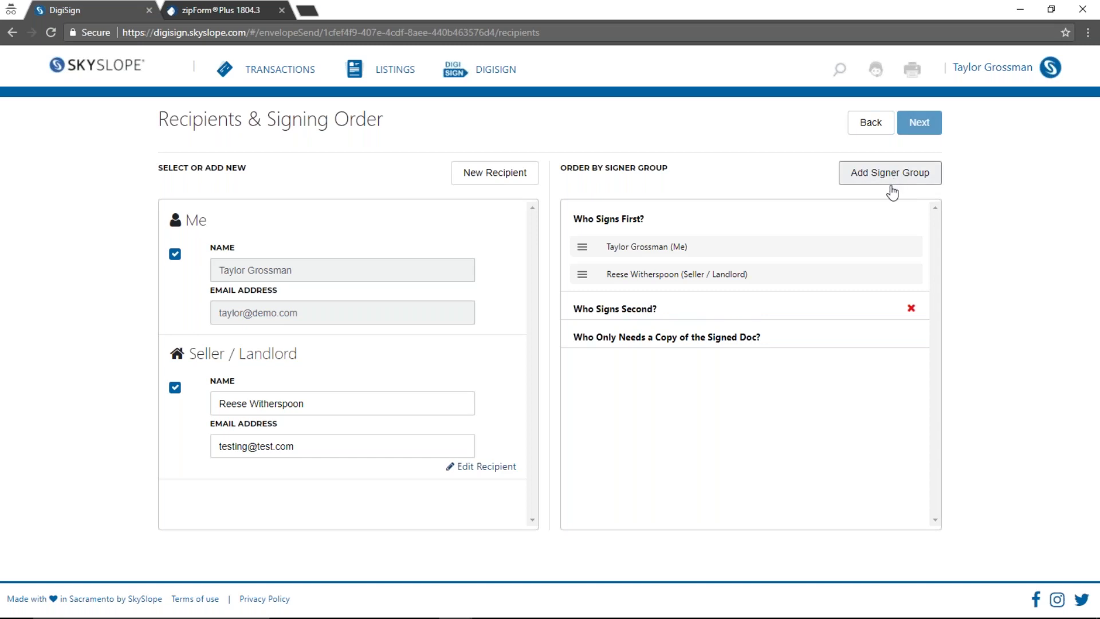
drag(625, 248, 621, 306)
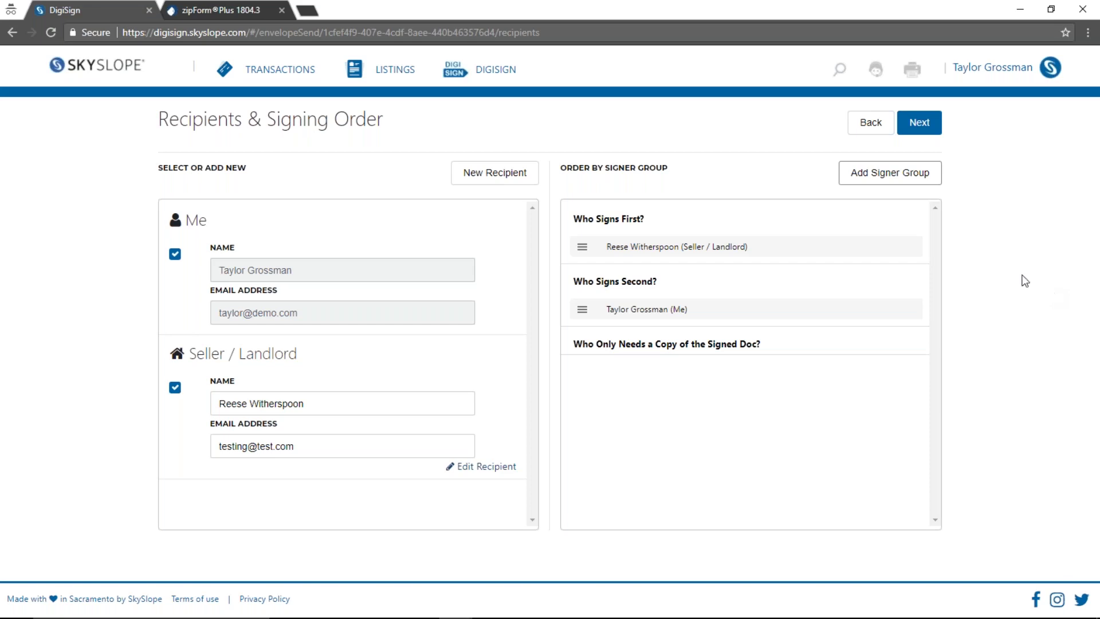
drag(658, 309, 643, 233)
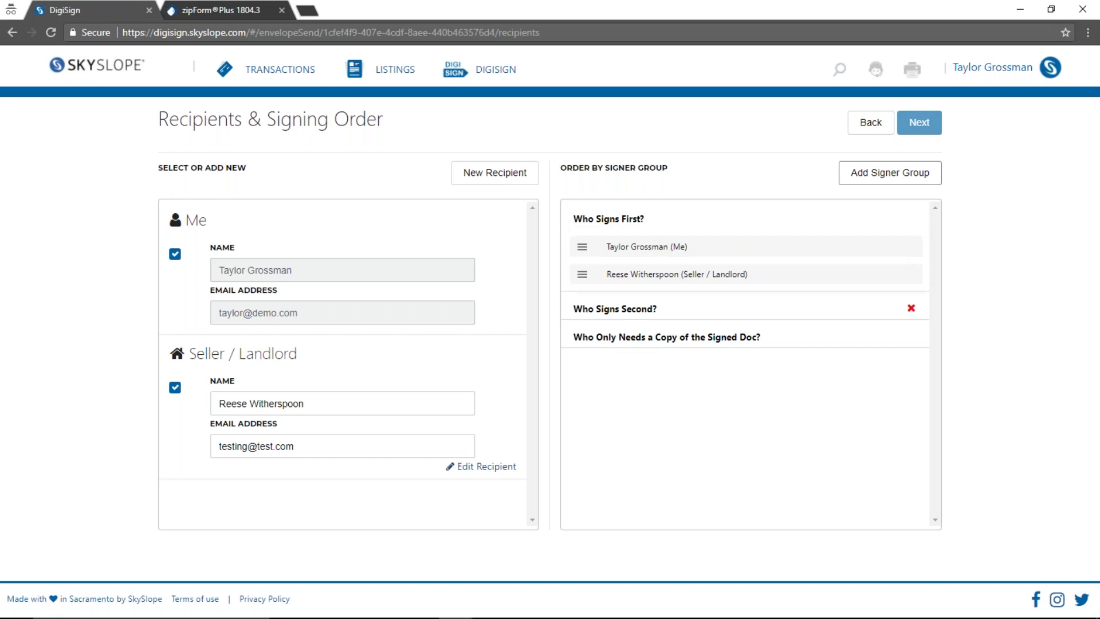
click(910, 308)
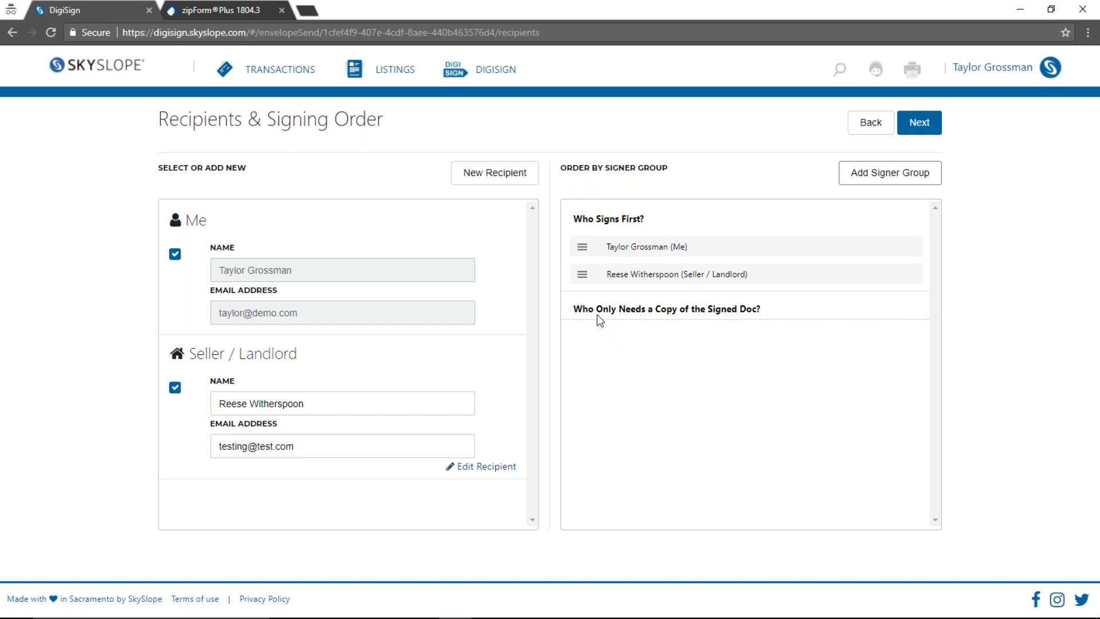
click(919, 123)
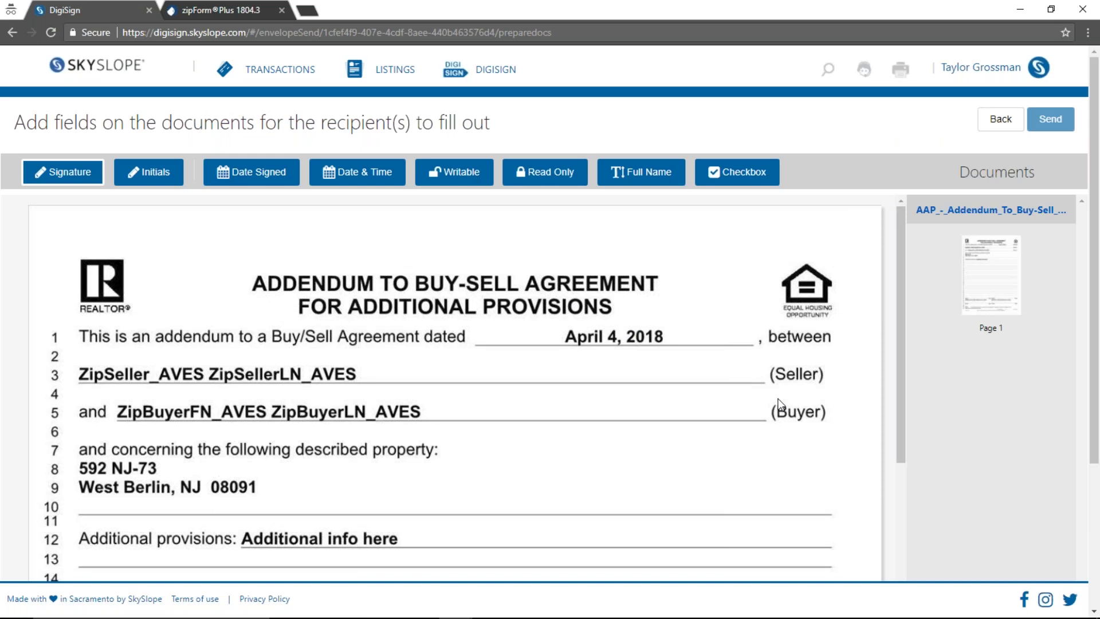
Place a signature field on the Buyer signature line, assigned to the seller recipient
scroll(780, 403, down, 1)
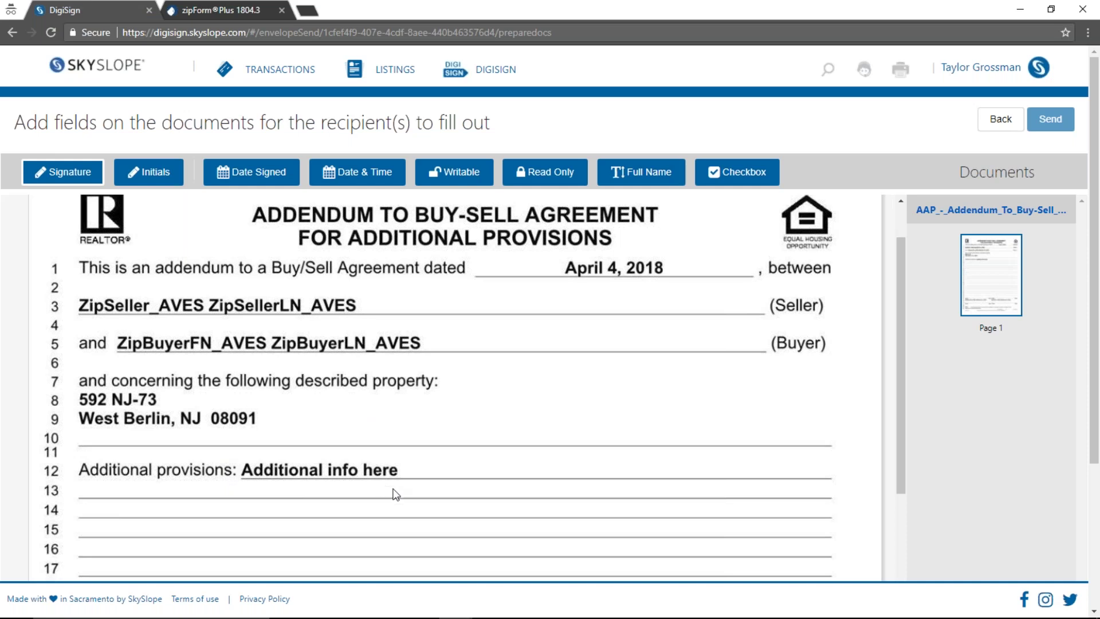
scroll(354, 407, down, 1)
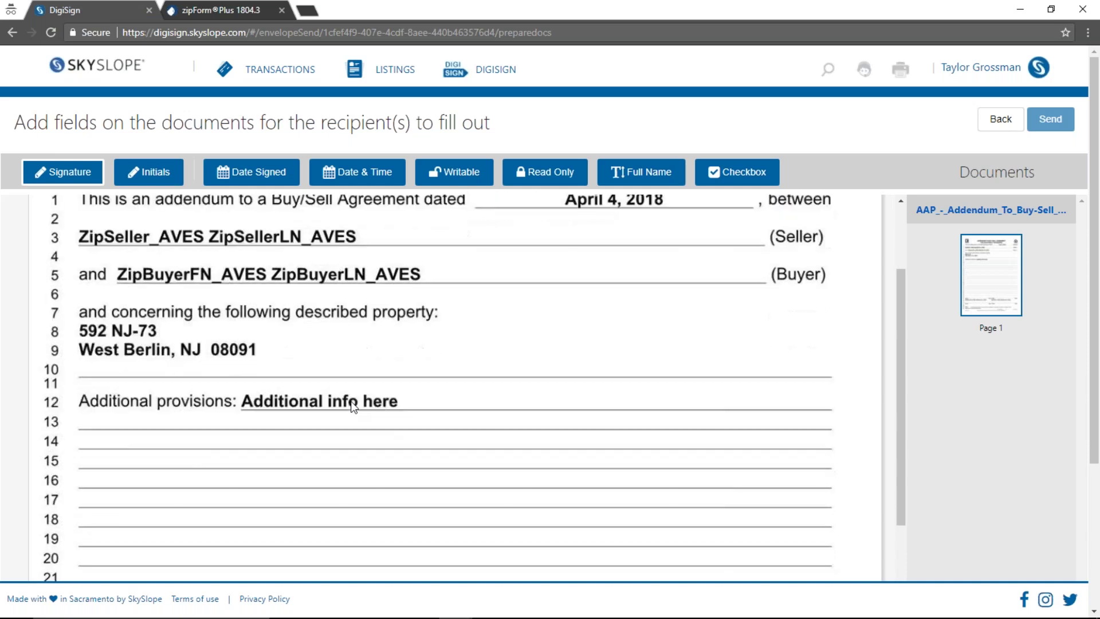
scroll(271, 407, down, 3)
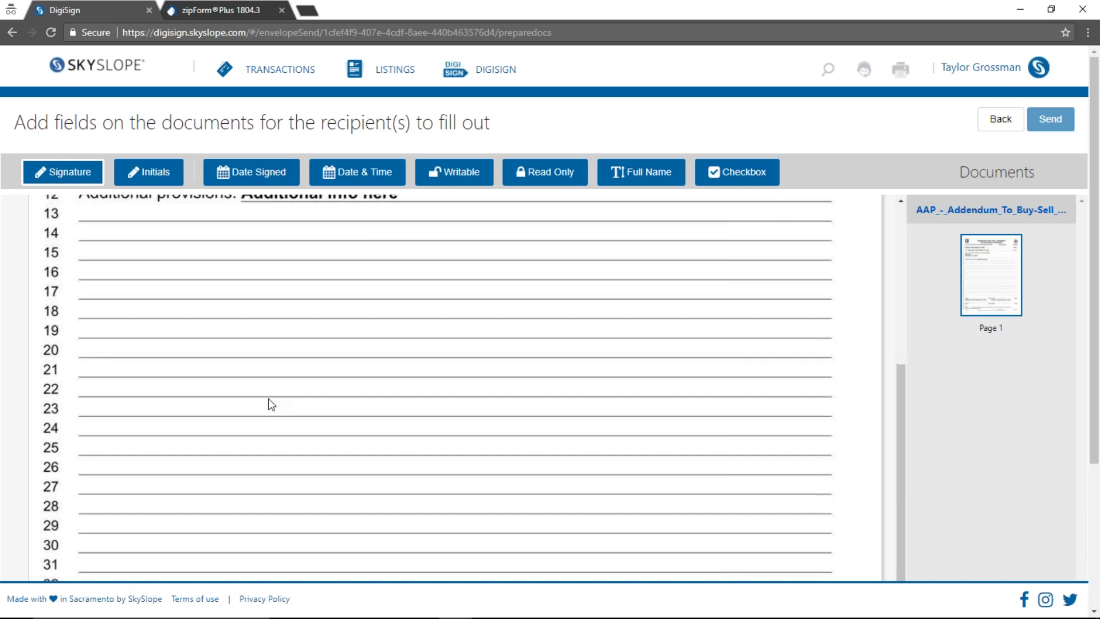
scroll(270, 404, down, 4)
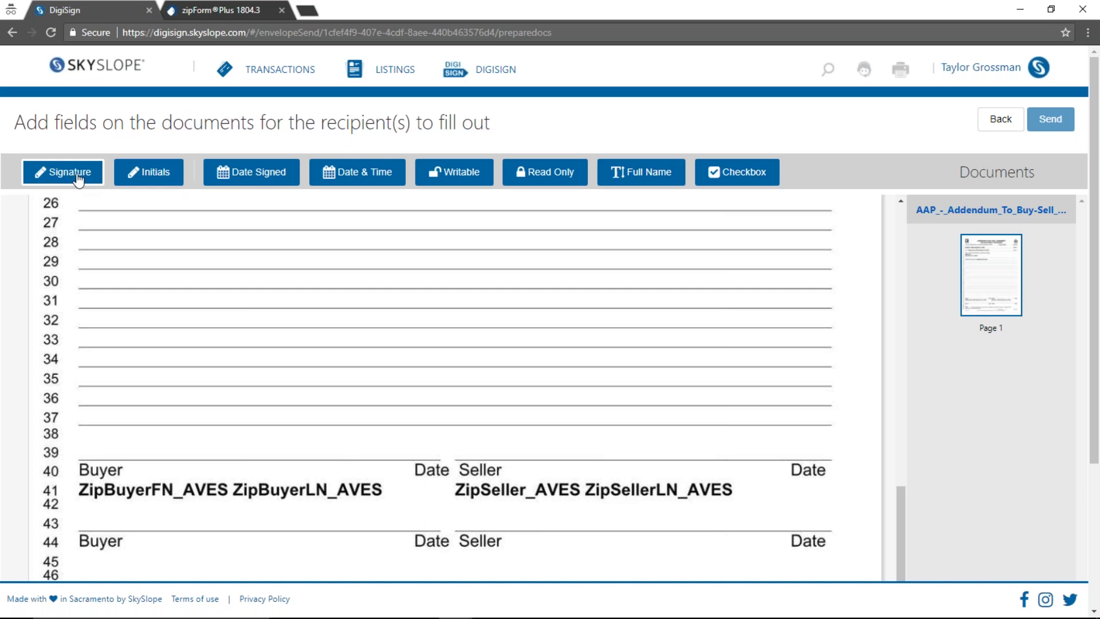
click(82, 431)
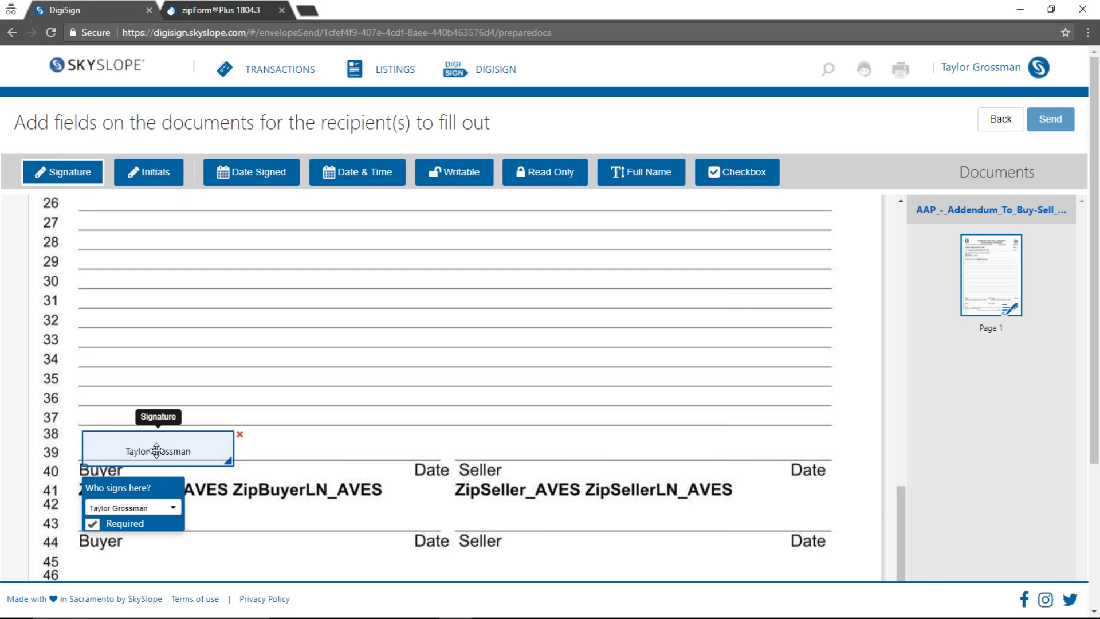
mouse_move(156, 450)
mouse_down()
mouse_move(186, 390)
mouse_move(254, 417)
mouse_move(176, 429)
mouse_up()
mouse_move(249, 441)
mouse_down()
mouse_move(181, 425)
mouse_move(226, 437)
mouse_up()
drag(159, 432, 155, 451)
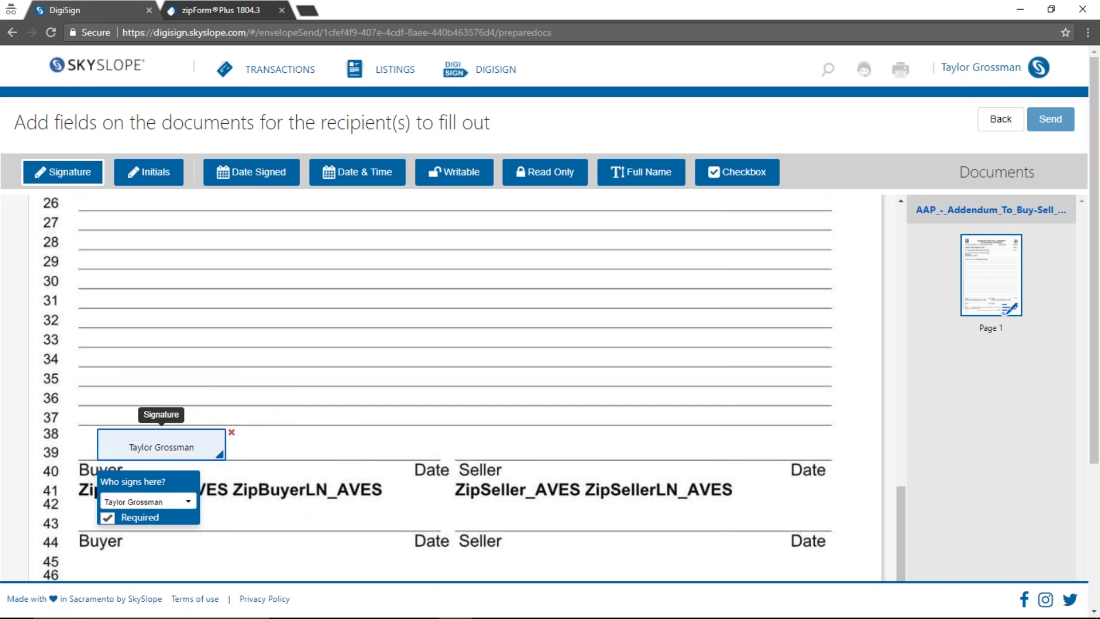
click(152, 502)
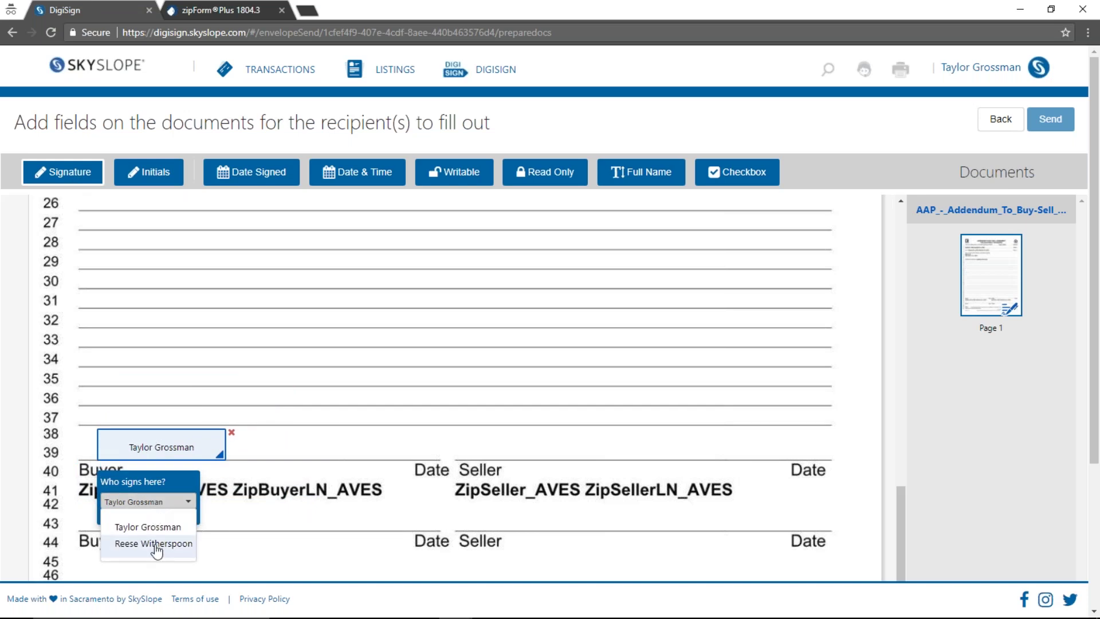
click(163, 526)
click(162, 502)
click(165, 546)
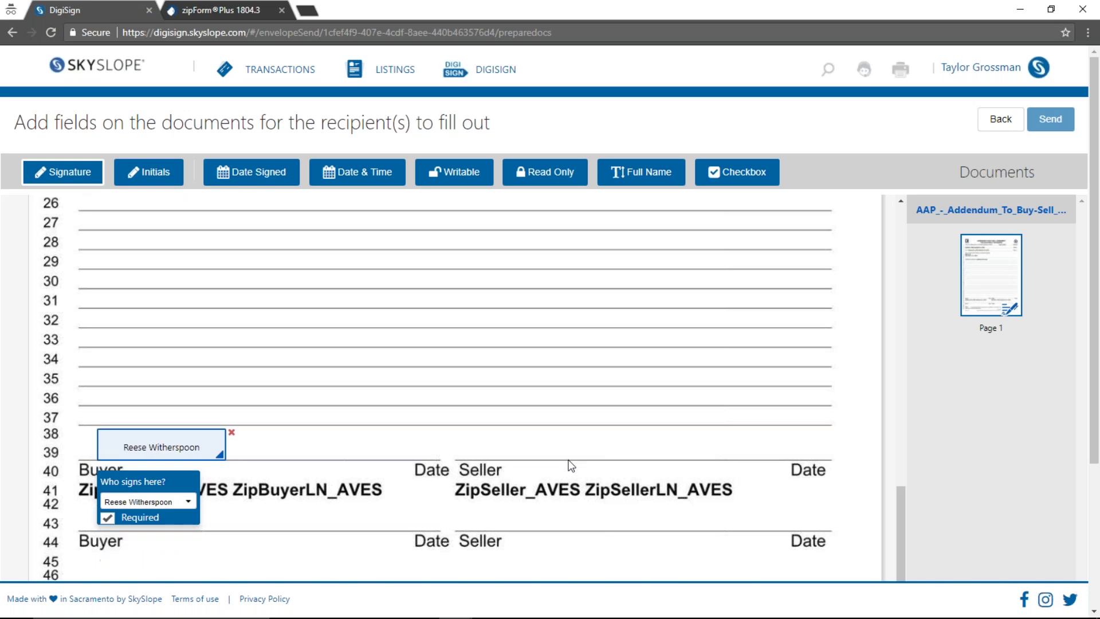
Place a signature field on the first Seller line, assigned to the sender
click(472, 506)
drag(519, 523, 515, 448)
click(500, 503)
click(512, 523)
scroll(387, 505, down, 3)
scroll(357, 476, up, 2)
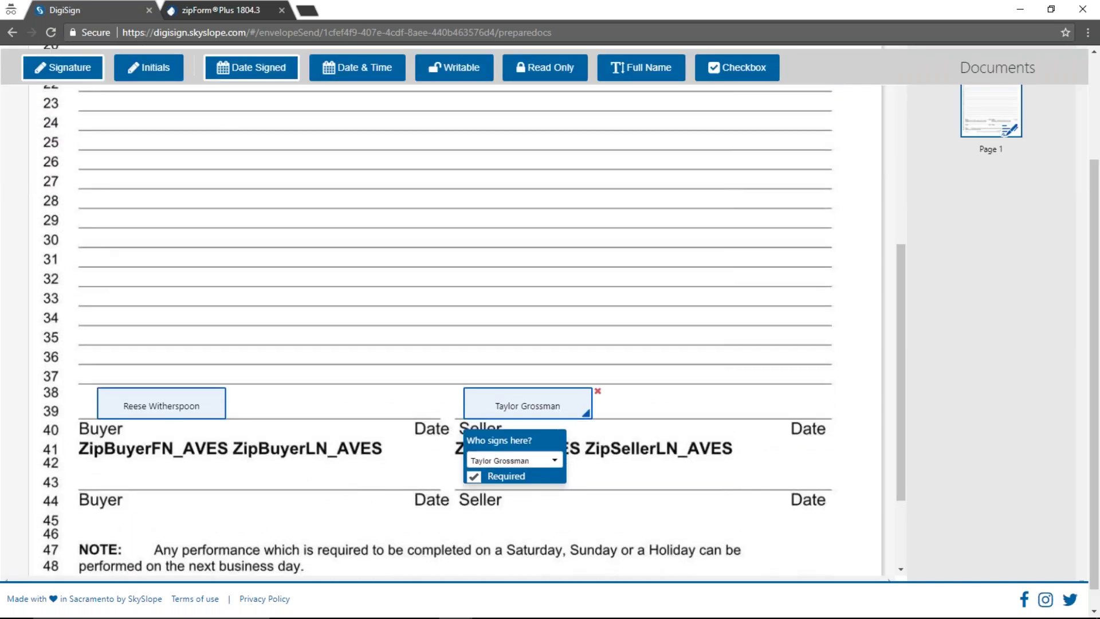
Place a Date Signed field on the Seller date line
click(252, 72)
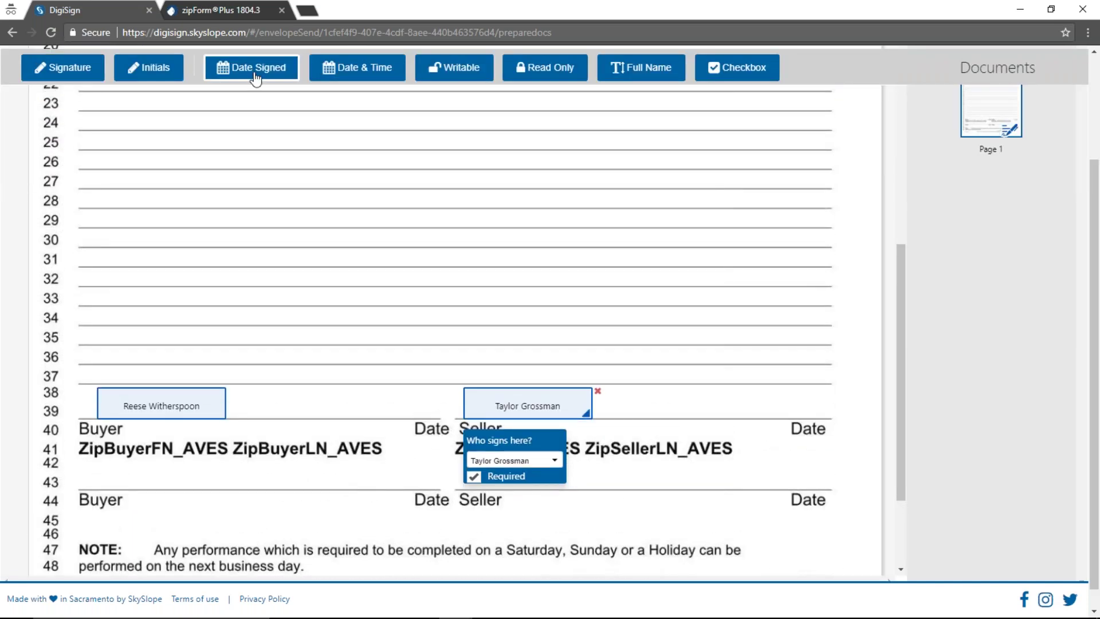
click(755, 394)
drag(762, 414, 756, 416)
Place a Date Signed field beside the Buyer date line, assigned to the seller recipient
click(378, 403)
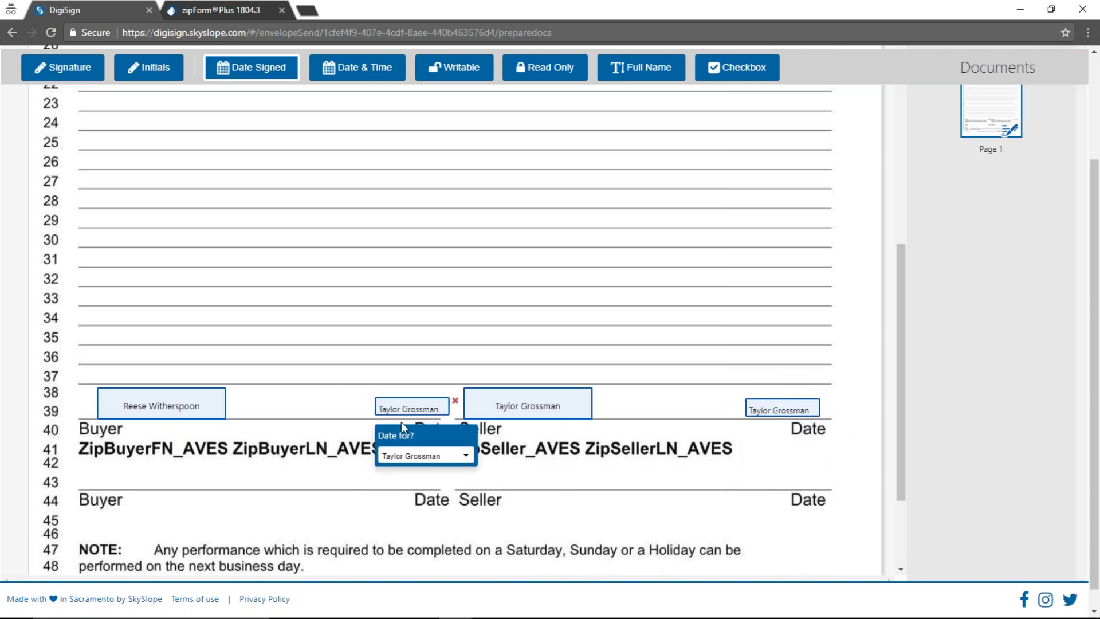
drag(392, 415, 372, 409)
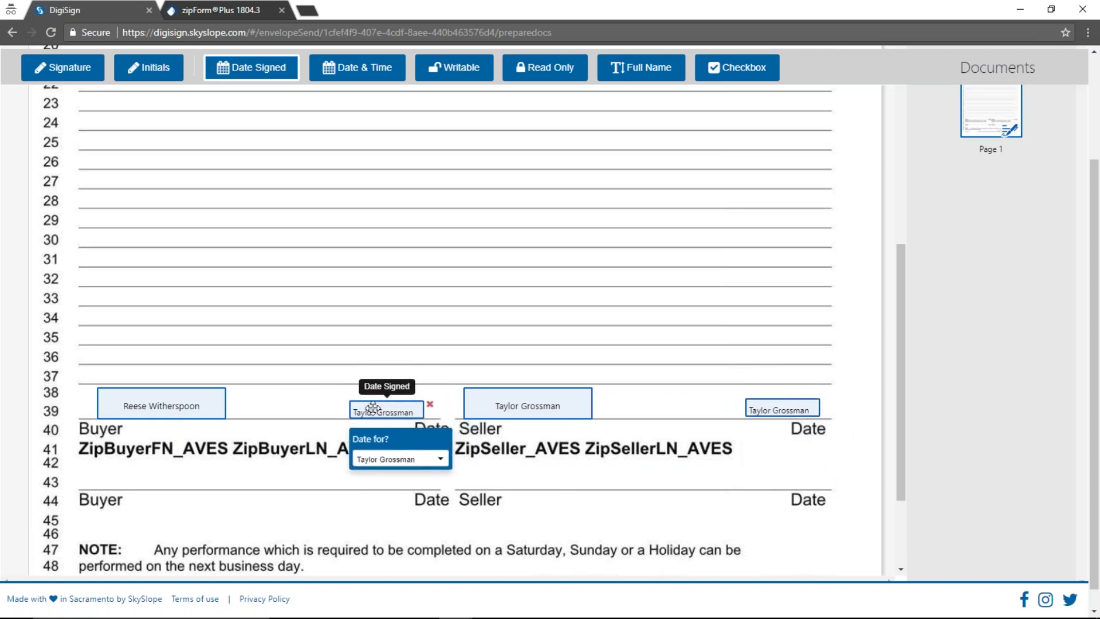
click(395, 459)
click(389, 502)
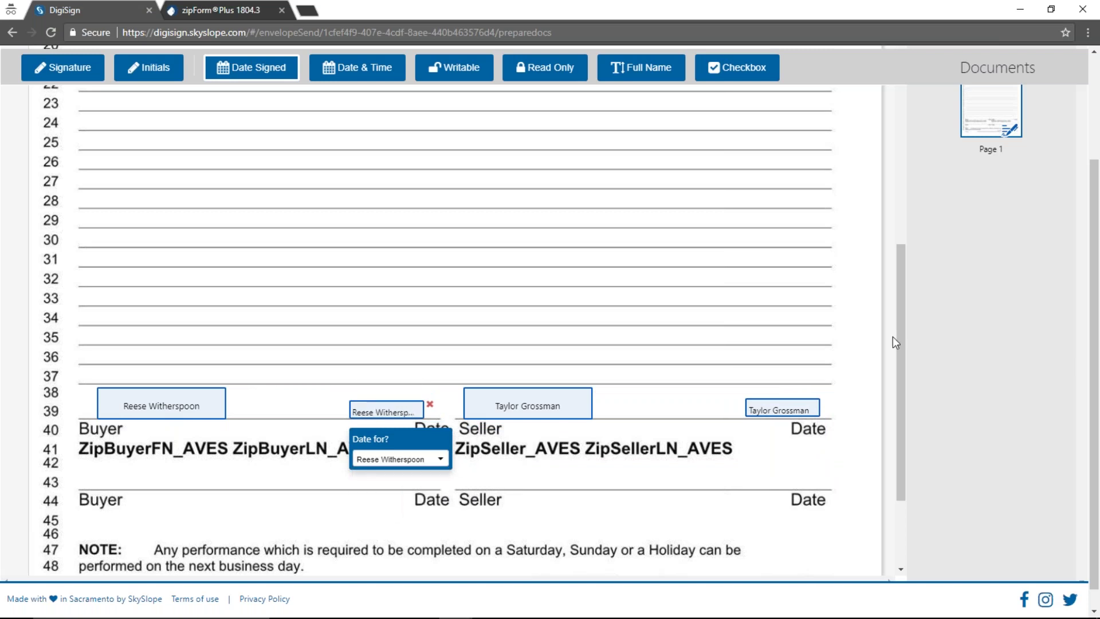
scroll(893, 338, up, 8)
scroll(960, 342, up, 3)
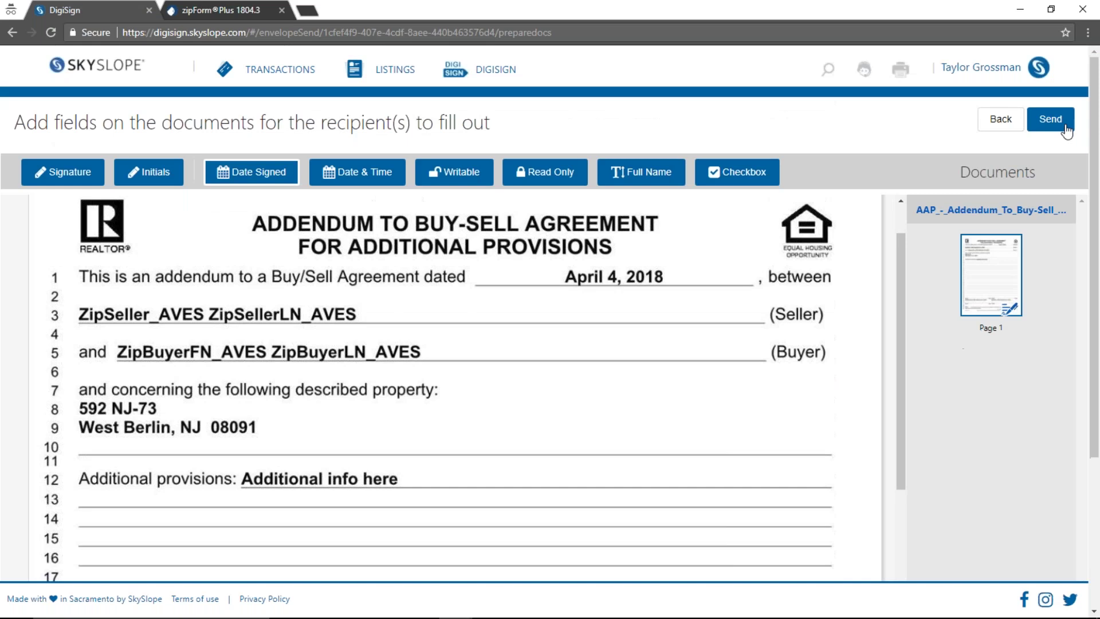
click(1054, 120)
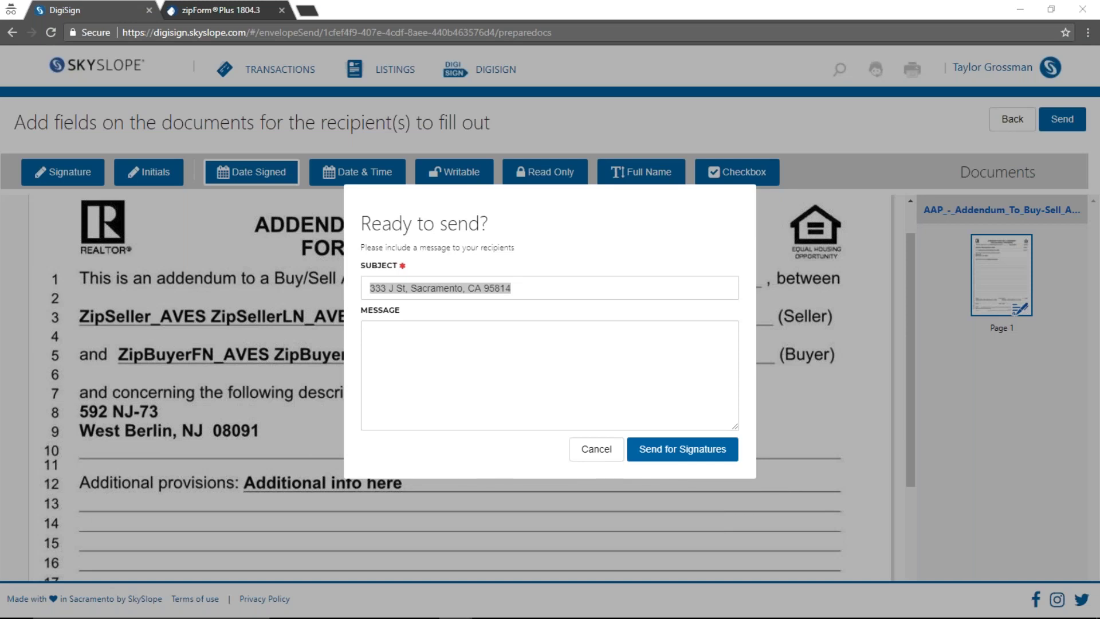
click(504, 348)
text(Please sign :))
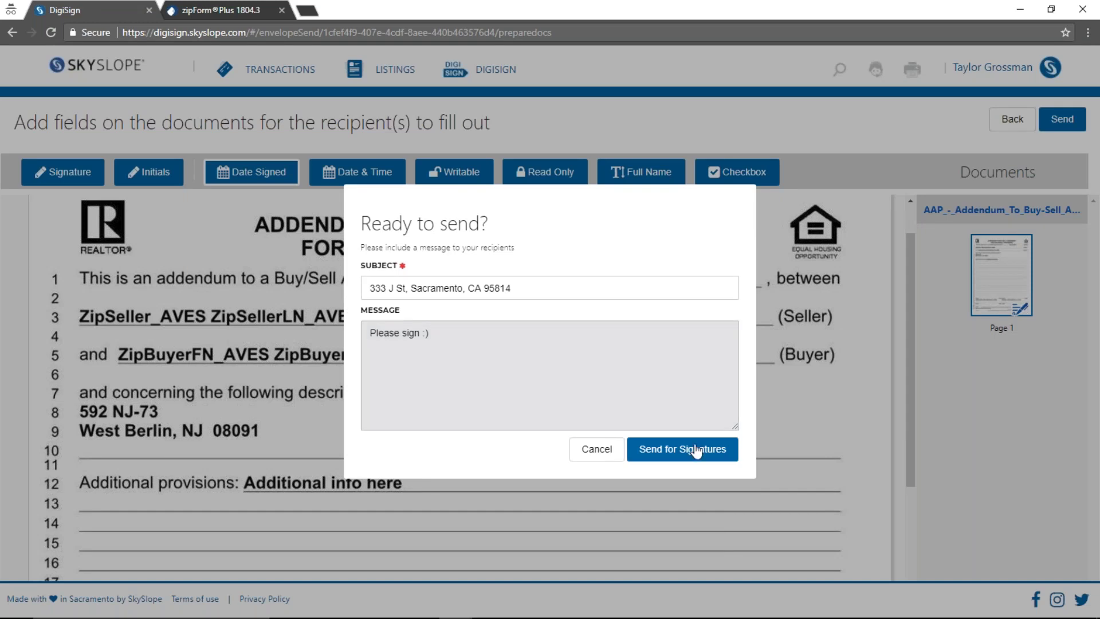
click(697, 449)
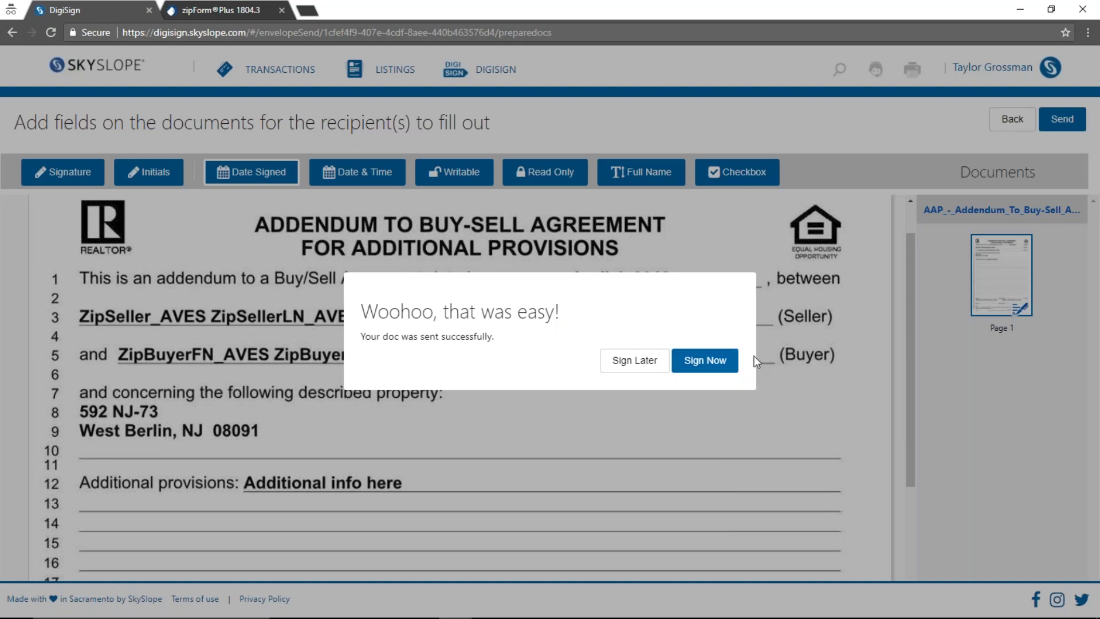
Begin signing now, adopting the second signature style and accepting the consent terms
click(708, 365)
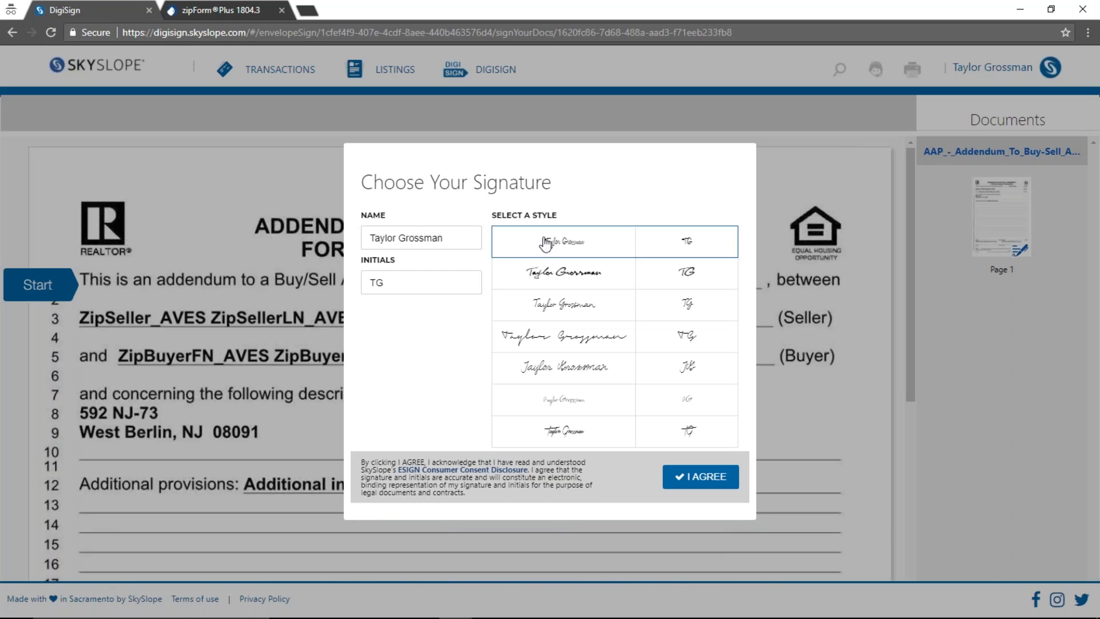
click(569, 281)
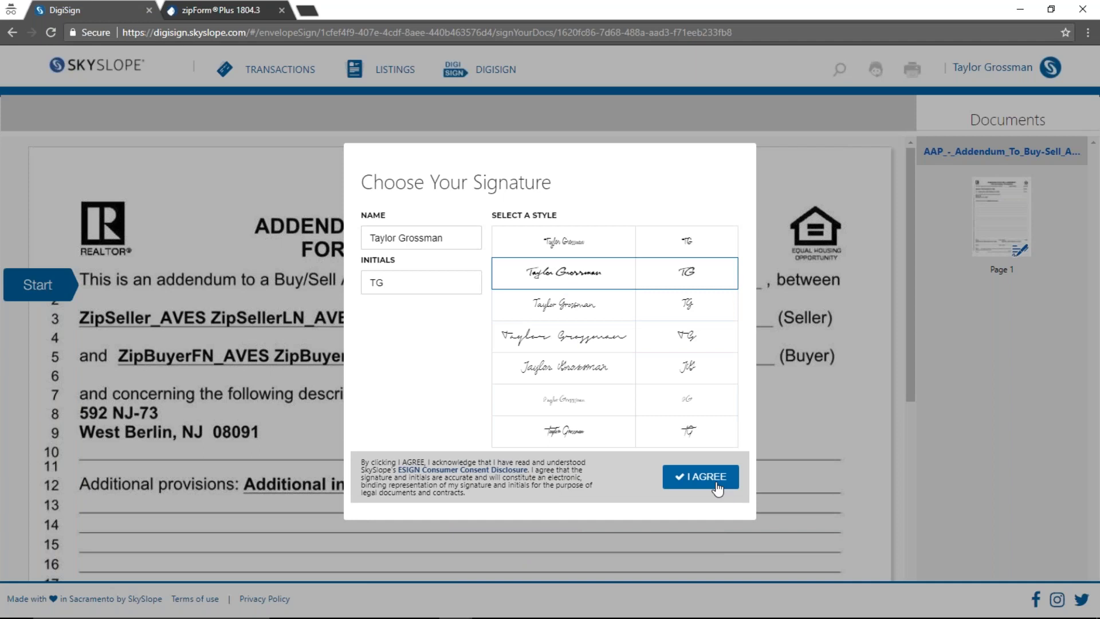
click(716, 478)
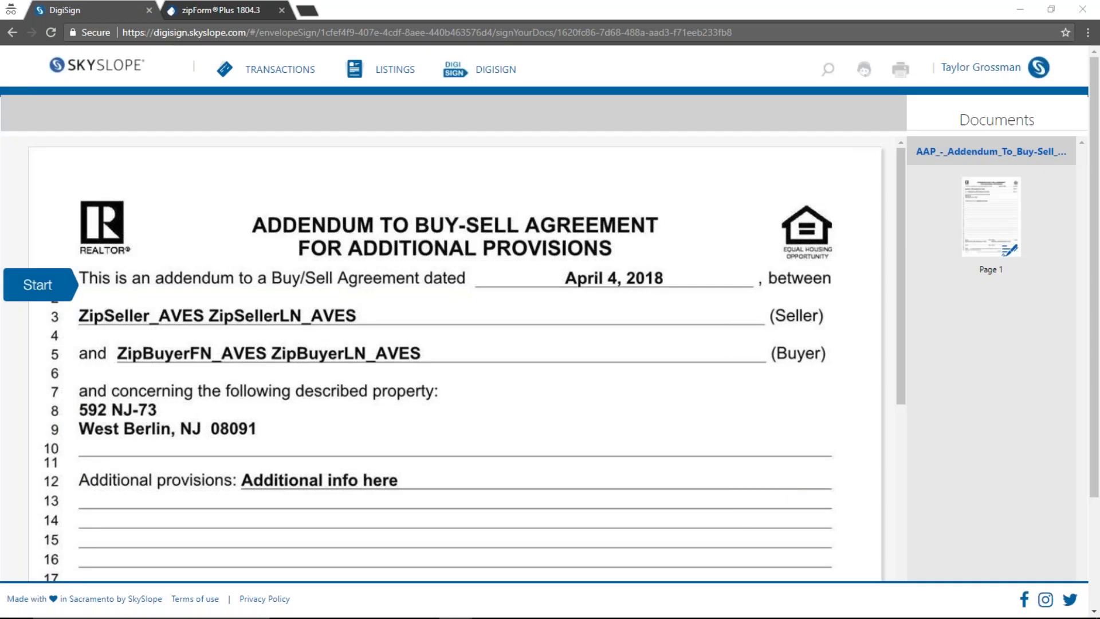
scroll(511, 356, down, 5)
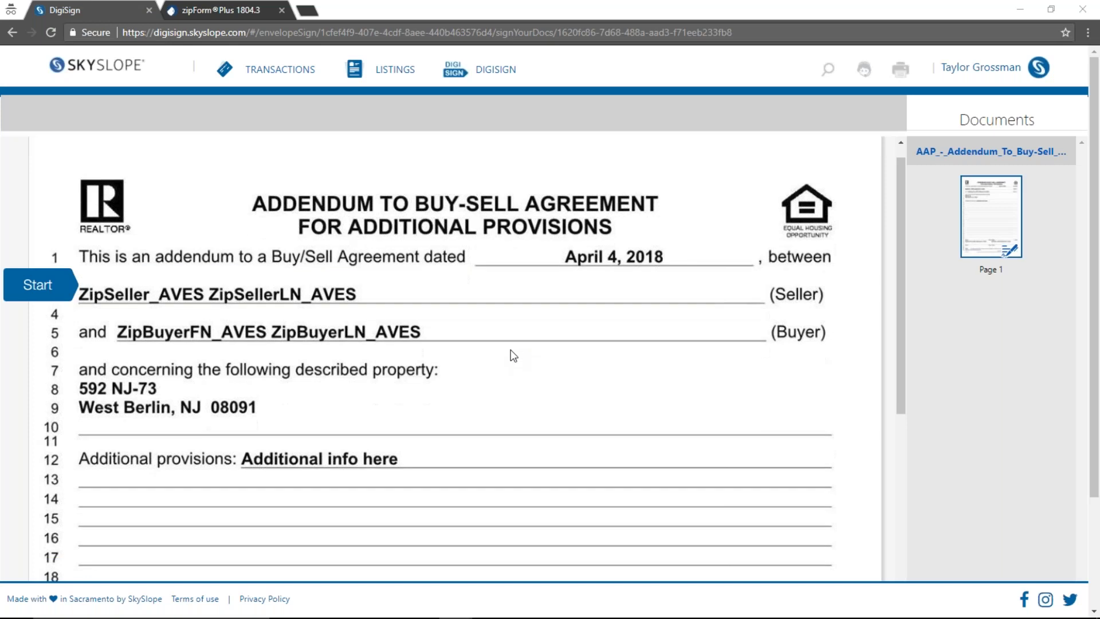
scroll(401, 330, up, 1)
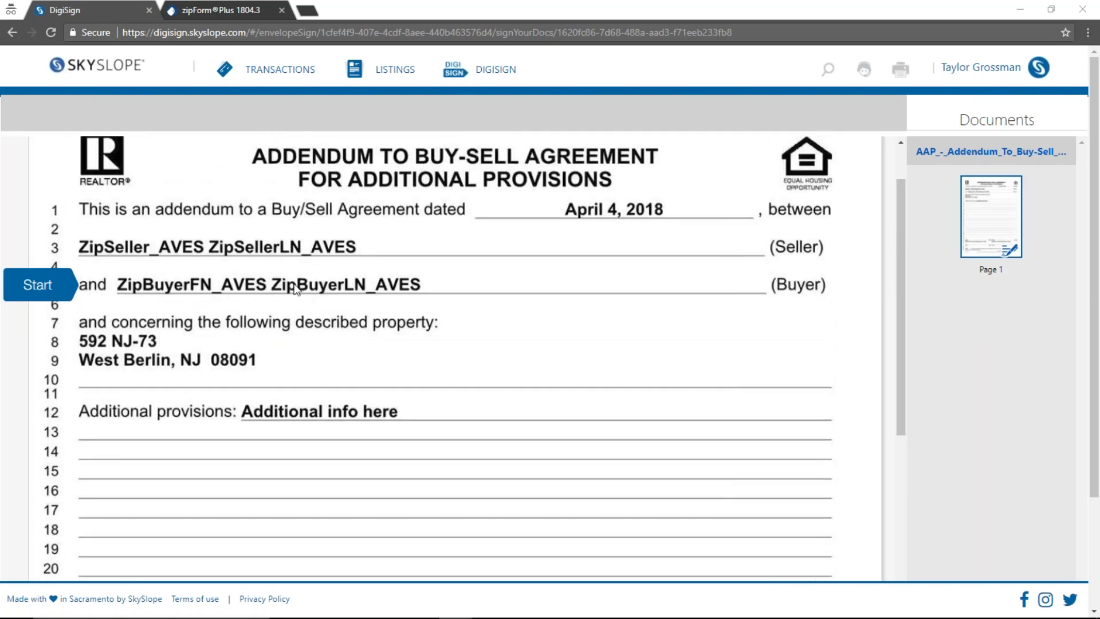
Sign the addendum's Seller signature field and submit the completed signing
click(46, 290)
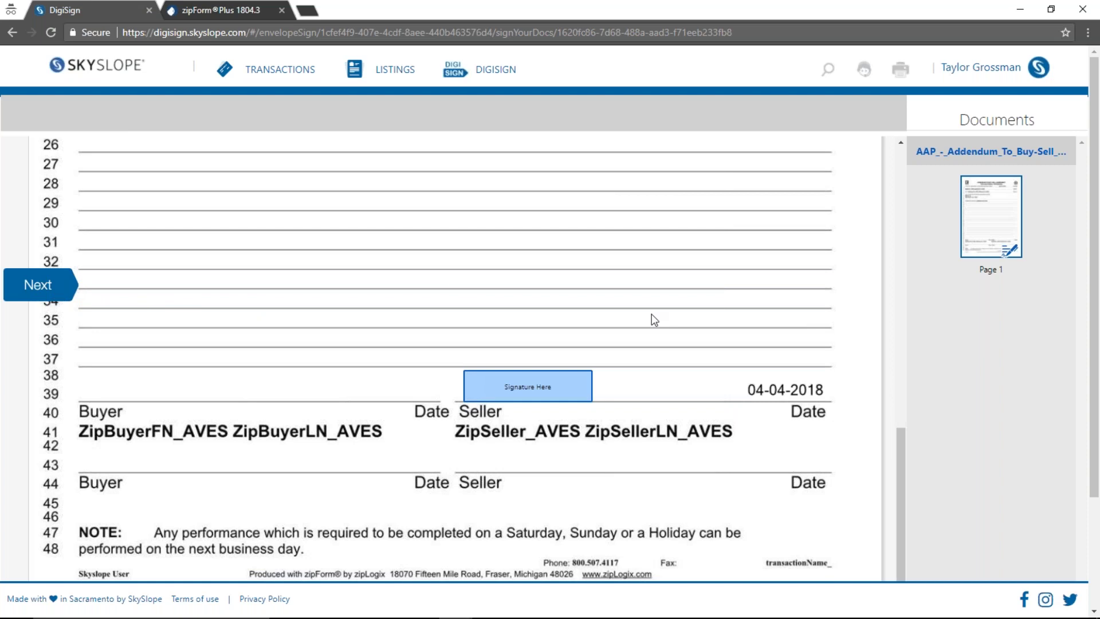
click(508, 390)
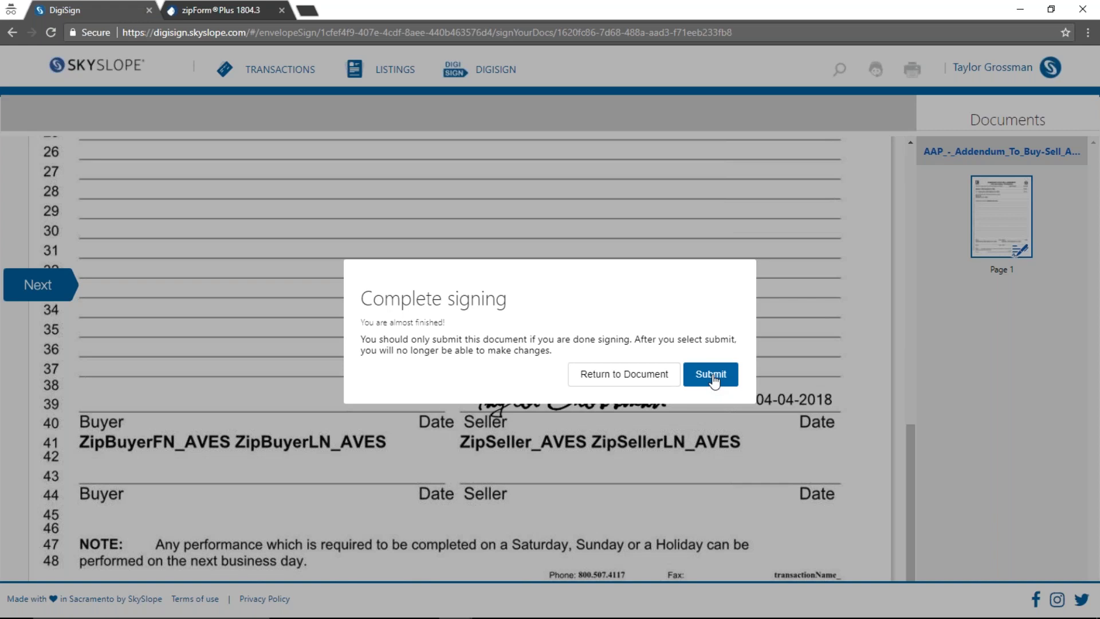
click(711, 376)
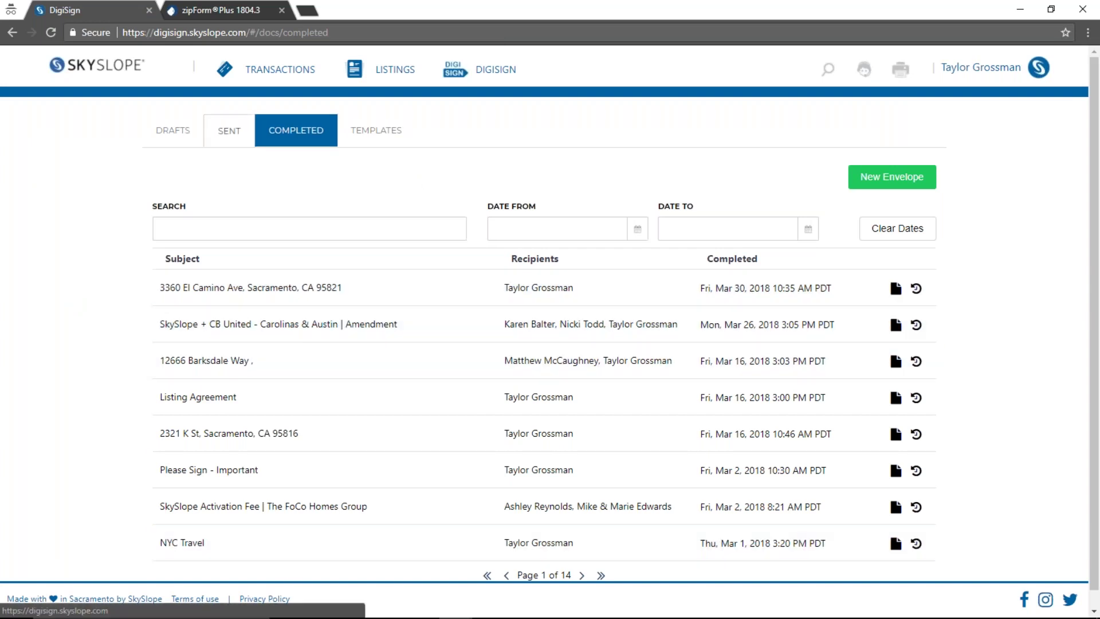
Review the sent envelopes awaiting signatures, then go back to the dashboard showing 22 active transactions
click(228, 131)
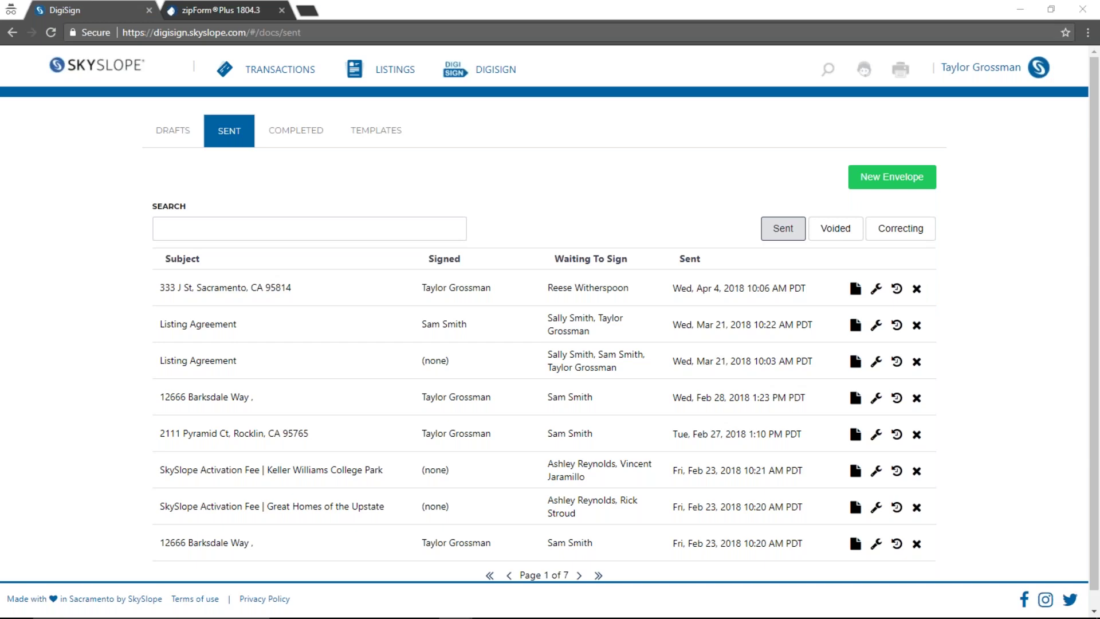
click(103, 66)
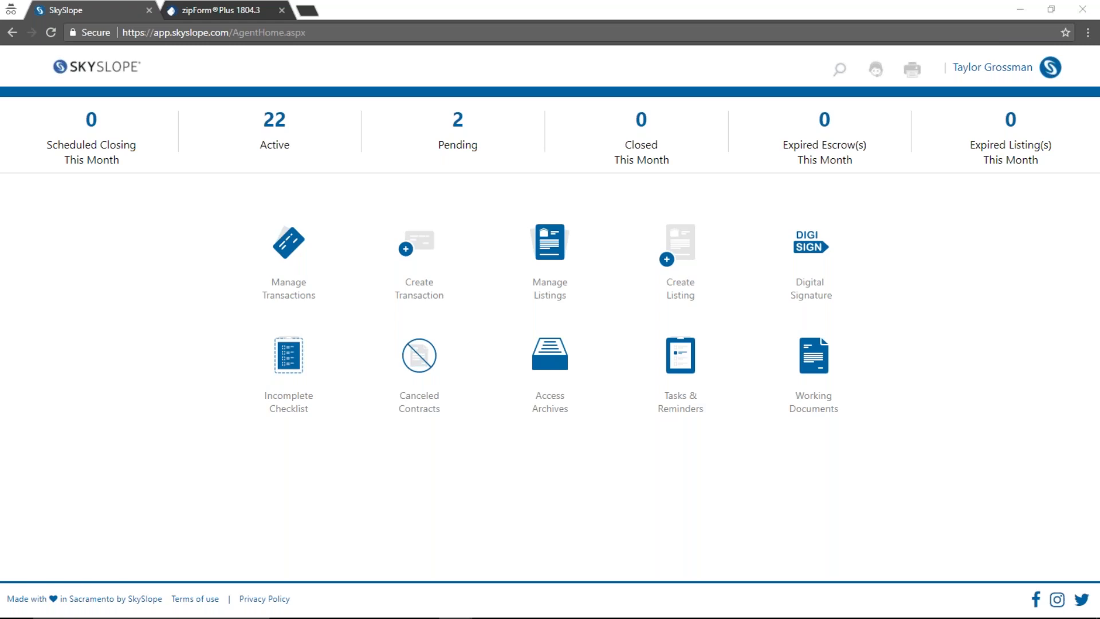
Open Working Documents and list the synced zipForm Plus transactions, with transactionName_UBWE on top
click(829, 387)
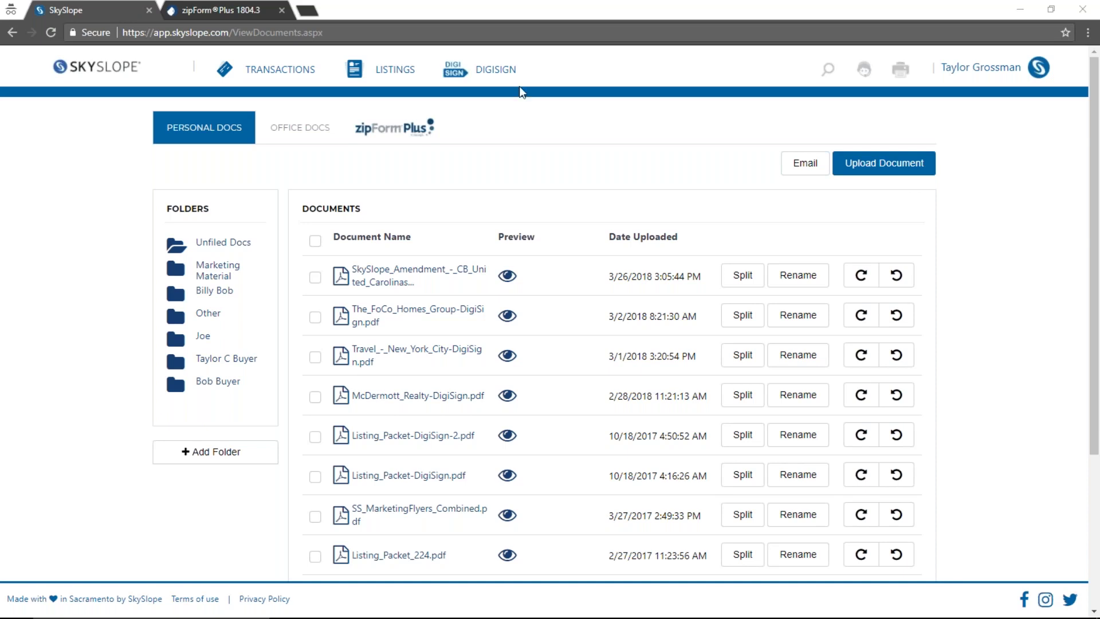
click(375, 136)
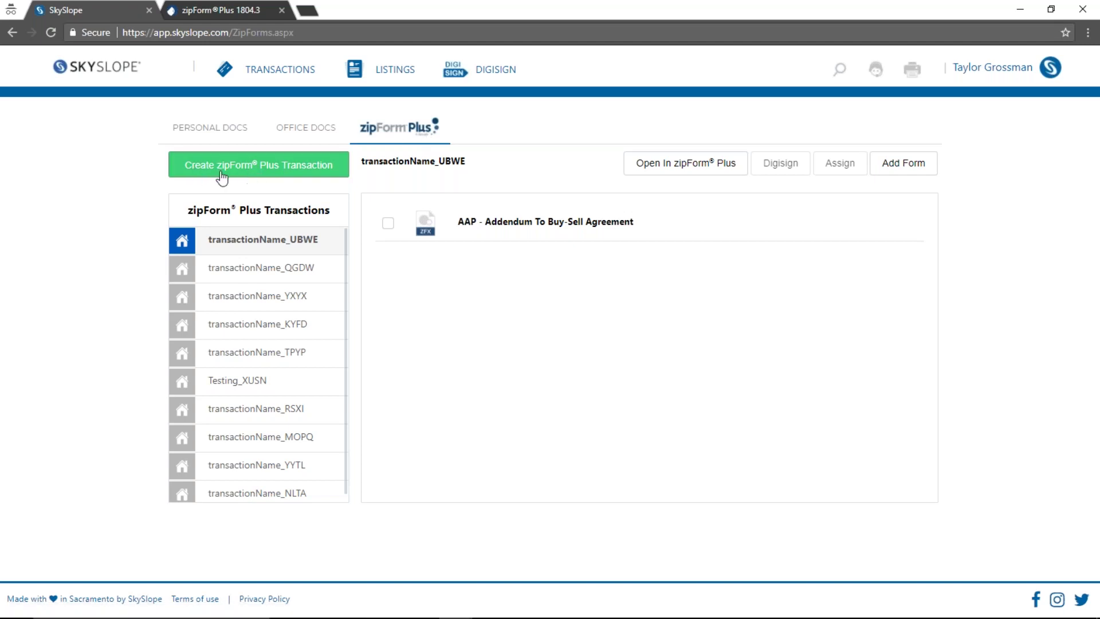
click(270, 177)
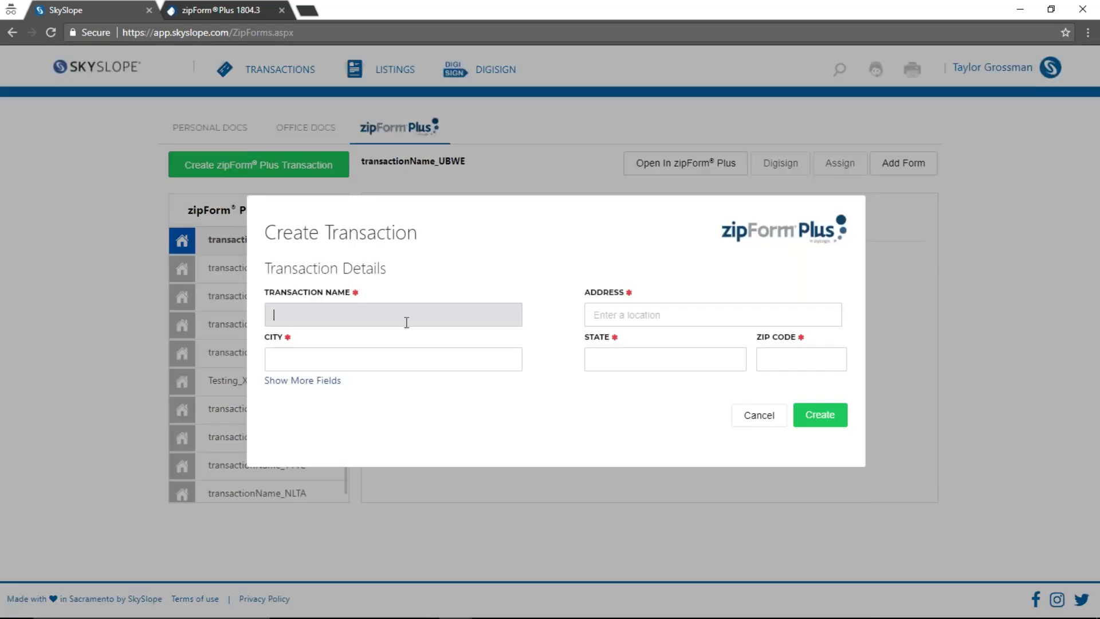
text(Test)
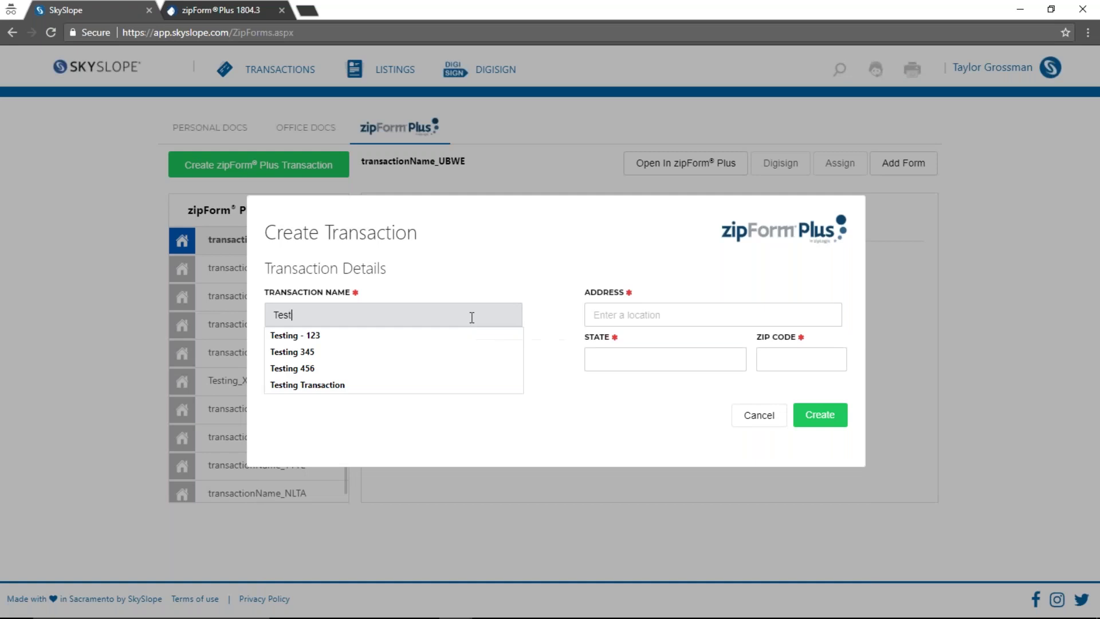
text(ing file)
click(719, 319)
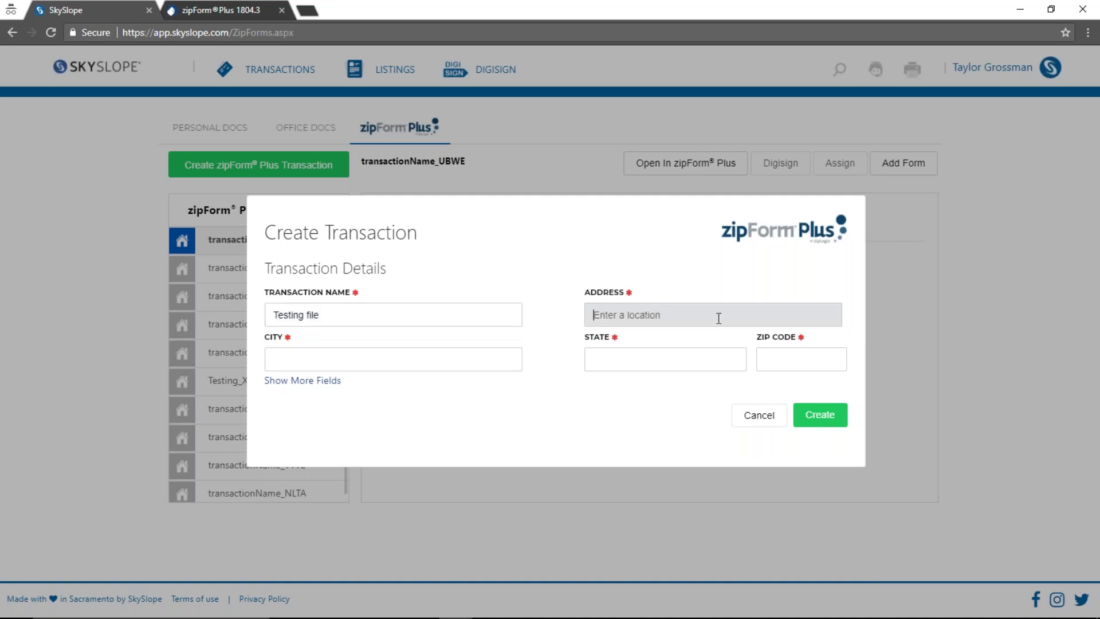
text(123)
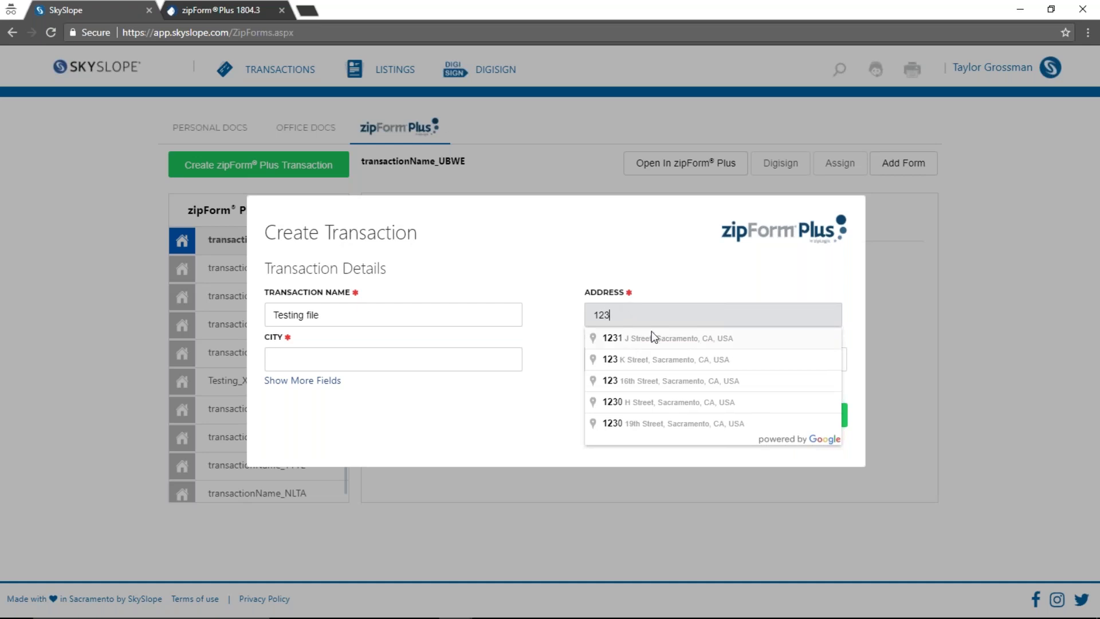
click(653, 337)
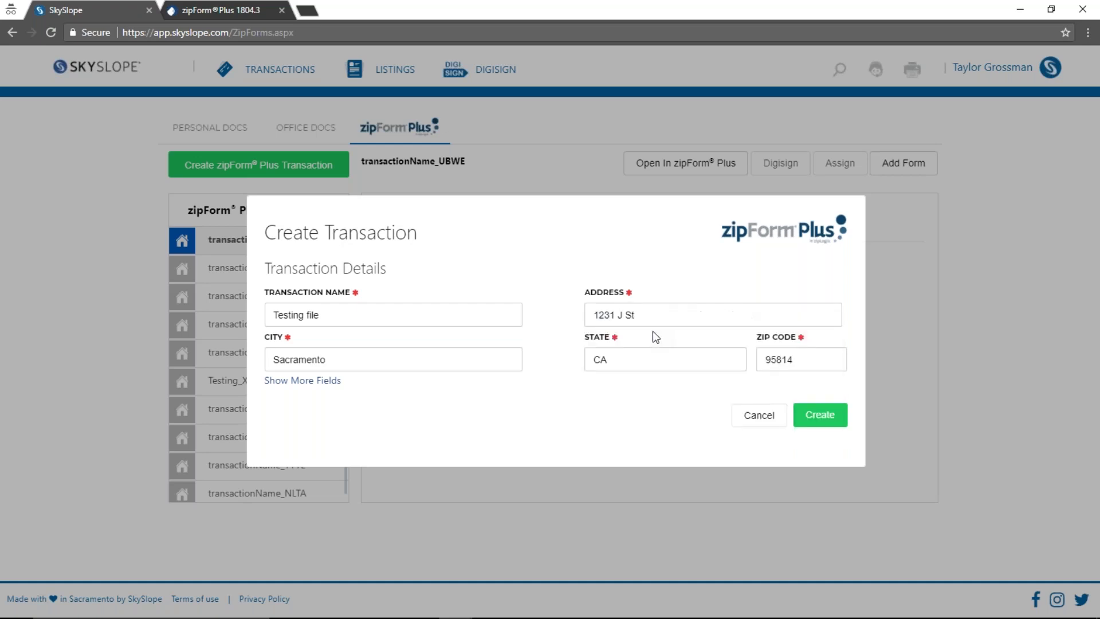
Fill in the first seller's first and last name in the extra fields and create the transaction
click(317, 382)
scroll(406, 381, down, 2)
scroll(337, 401, down, 3)
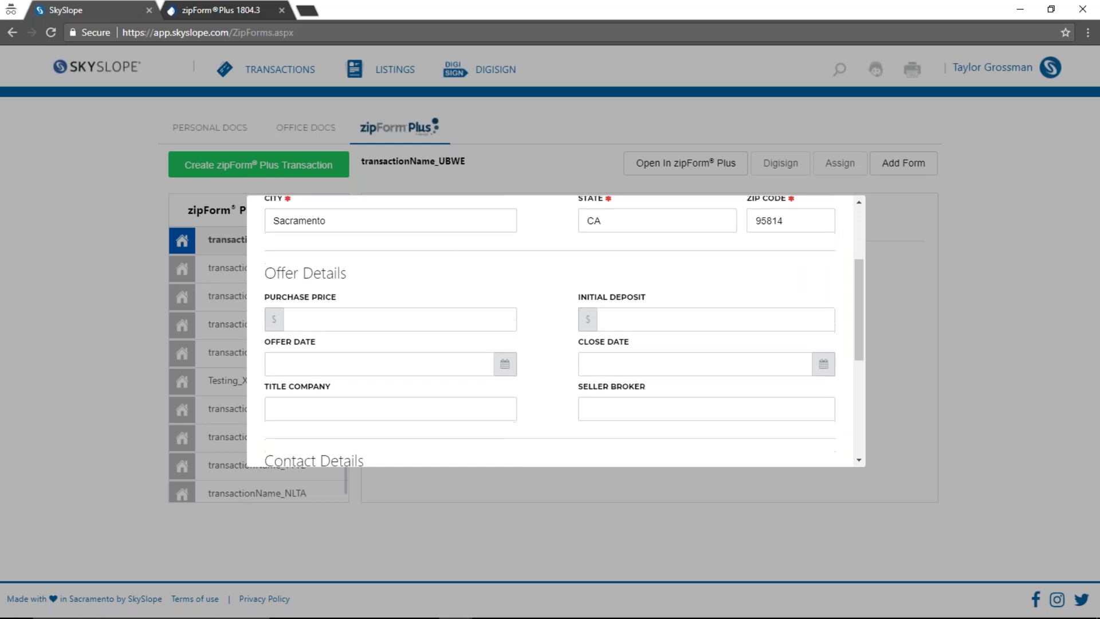
click(337, 440)
text(Sally)
key(Tab)
text(Seller)
scroll(600, 318, down, 3)
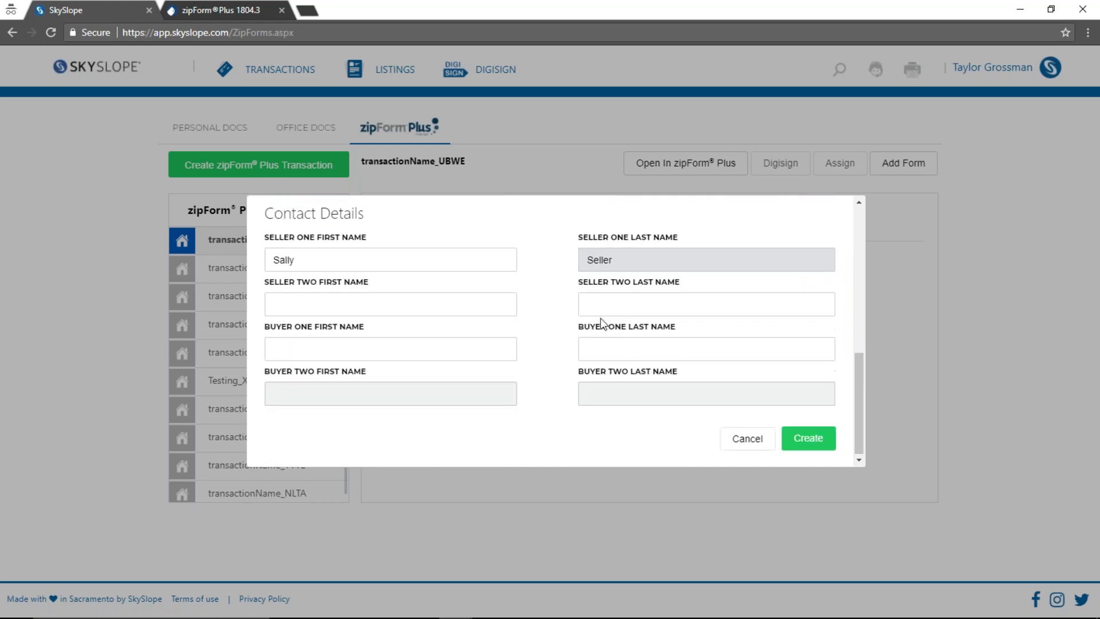
click(795, 439)
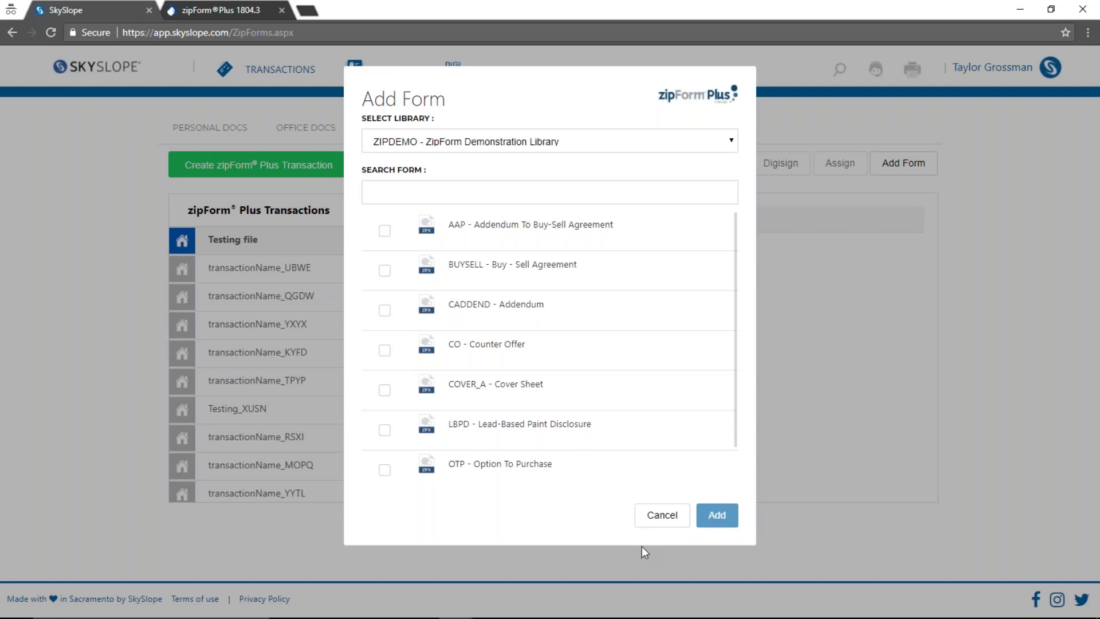
Skip the Add Form dialog and open Testing file in zipForm Plus to its Summary
click(663, 517)
click(685, 169)
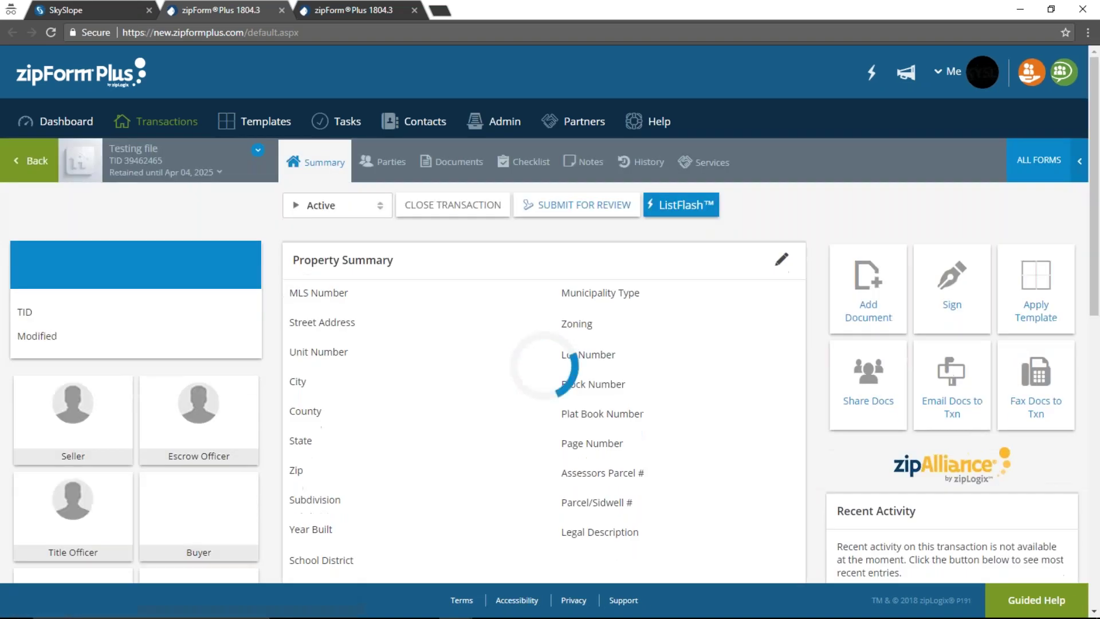
scroll(825, 281, down, 10)
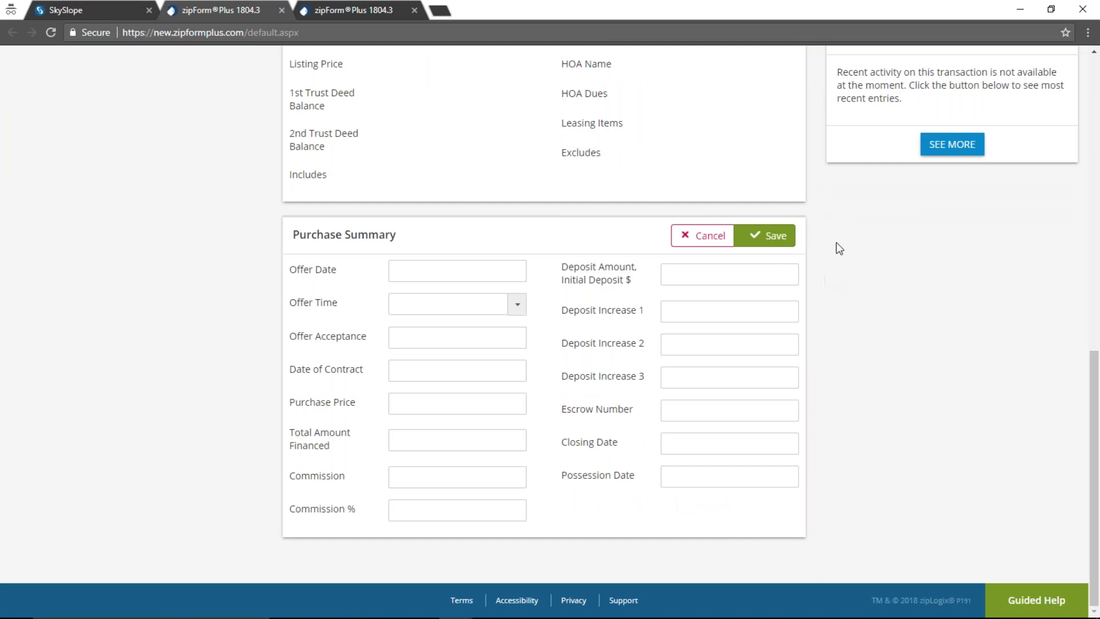
Apply the Residential Listing template and view the Addendum, Cover Sheet, Listing Contract and Lead-Based Paint documents
scroll(837, 296, up, 10)
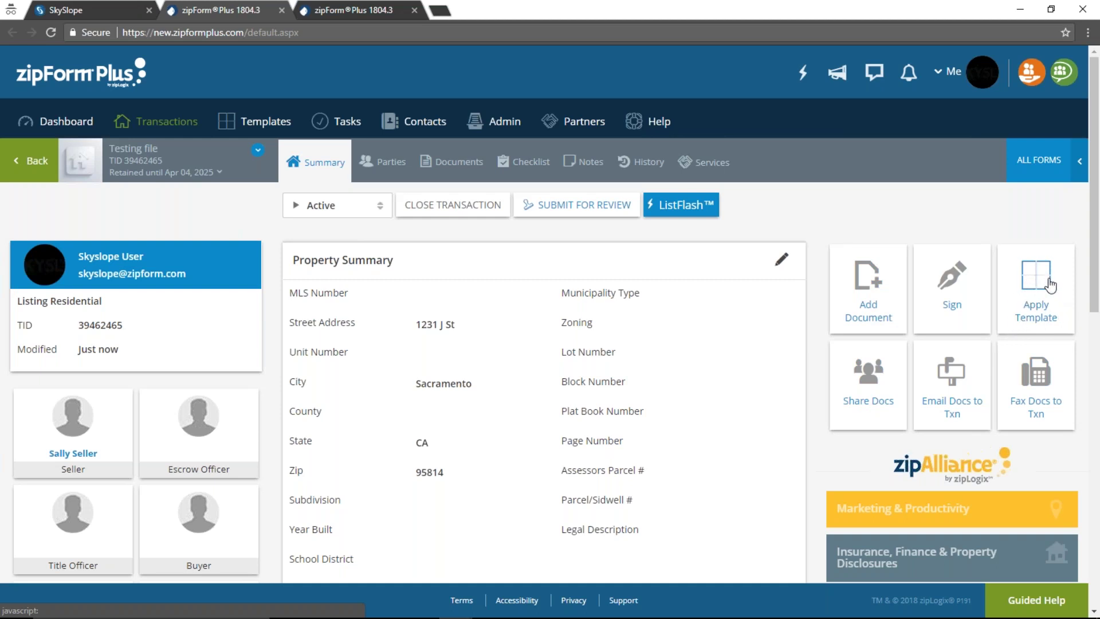
click(1050, 285)
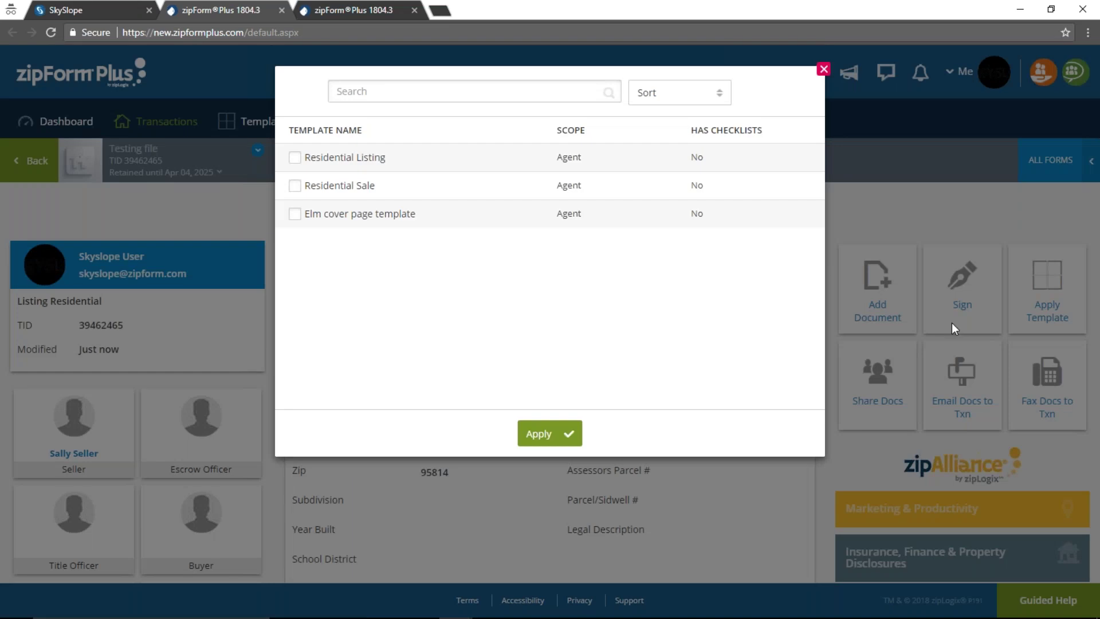
click(294, 157)
click(567, 435)
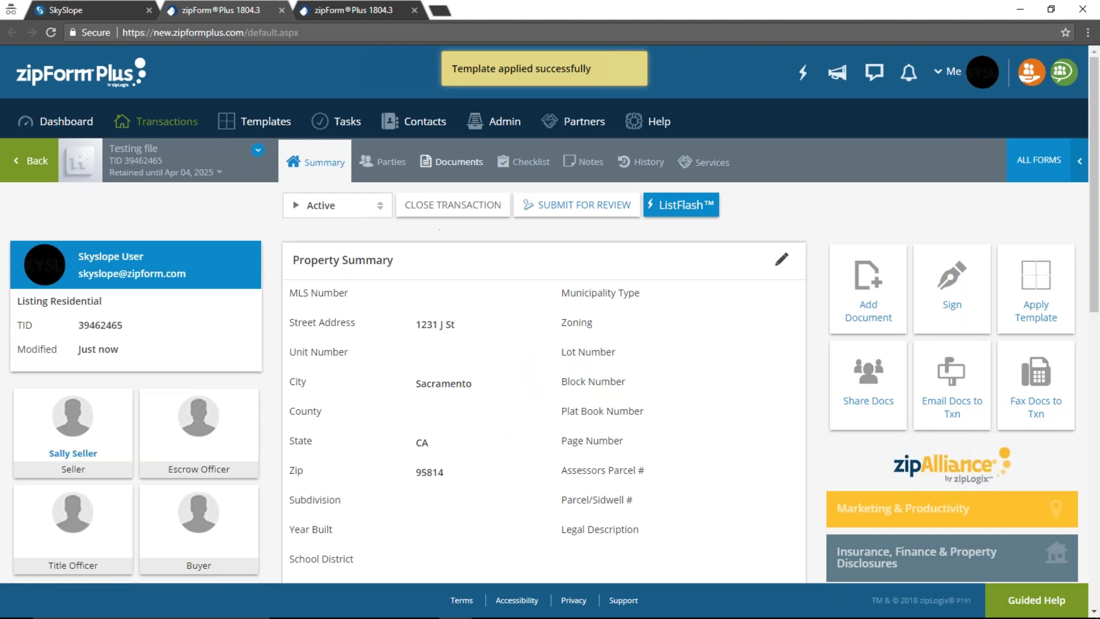
click(452, 162)
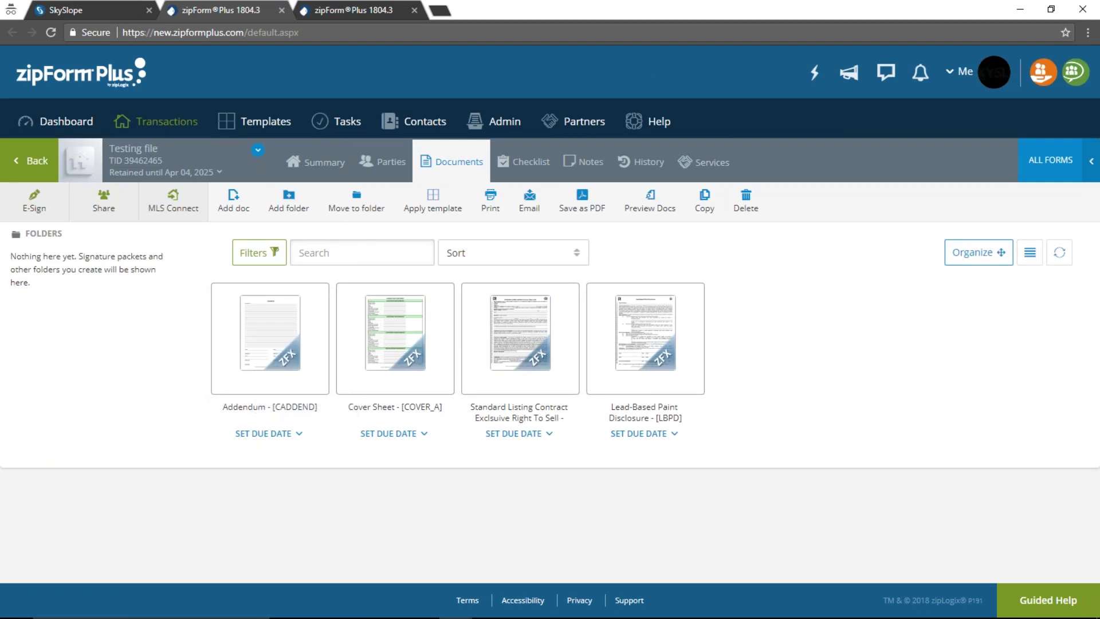
Refresh SkySlope to show Testing file's CADDEND, COVER_A, SLC and LBPD forms, previewing the Addendum
click(95, 1)
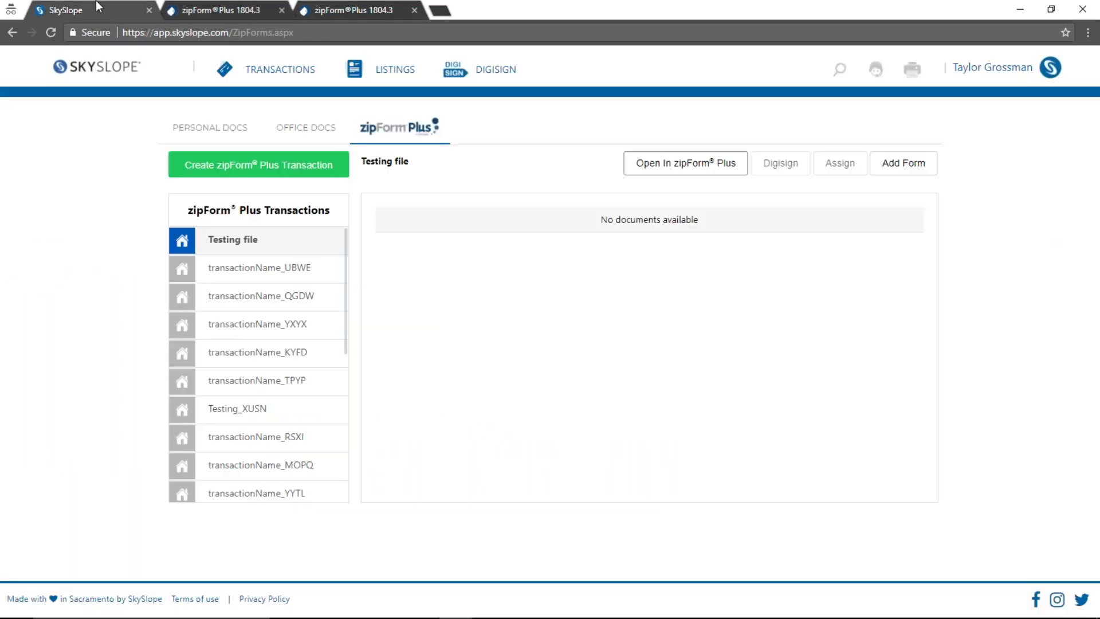
click(51, 32)
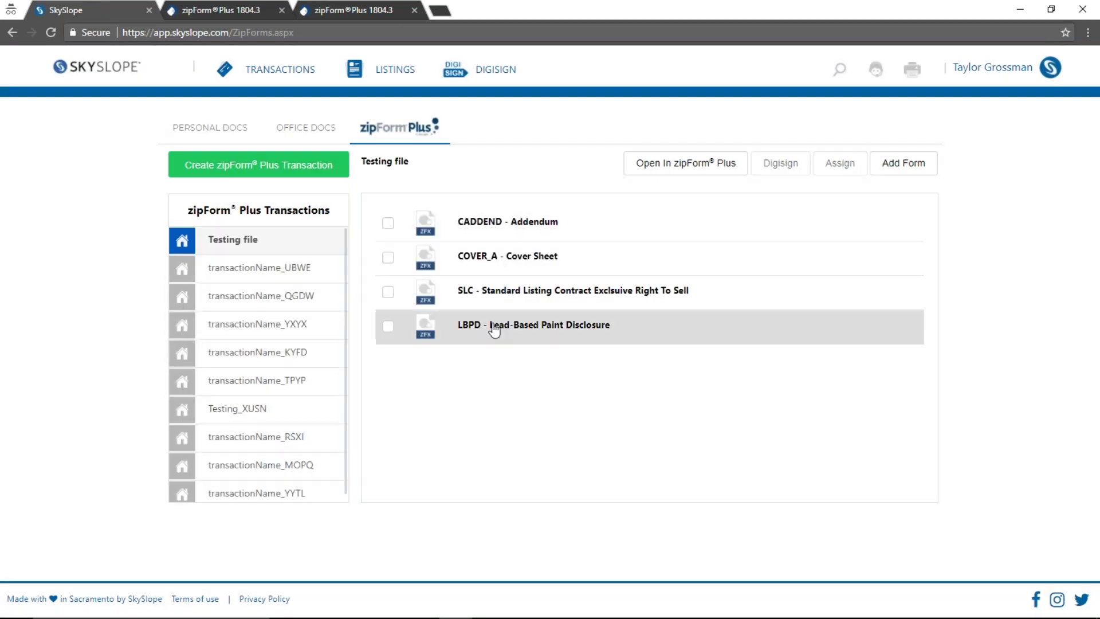
click(543, 223)
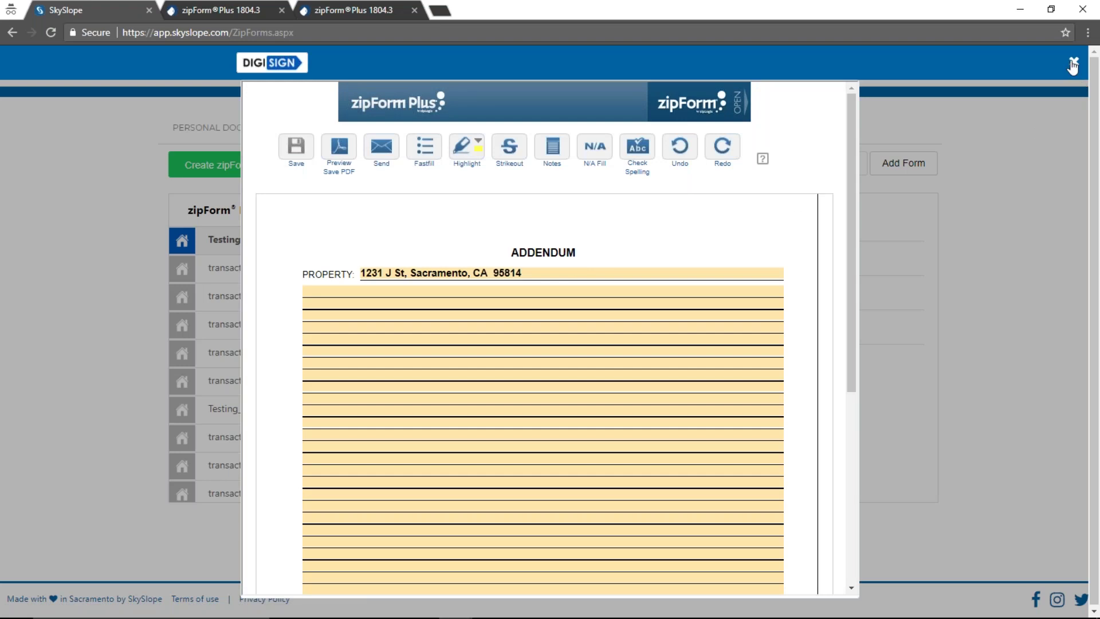
click(1073, 63)
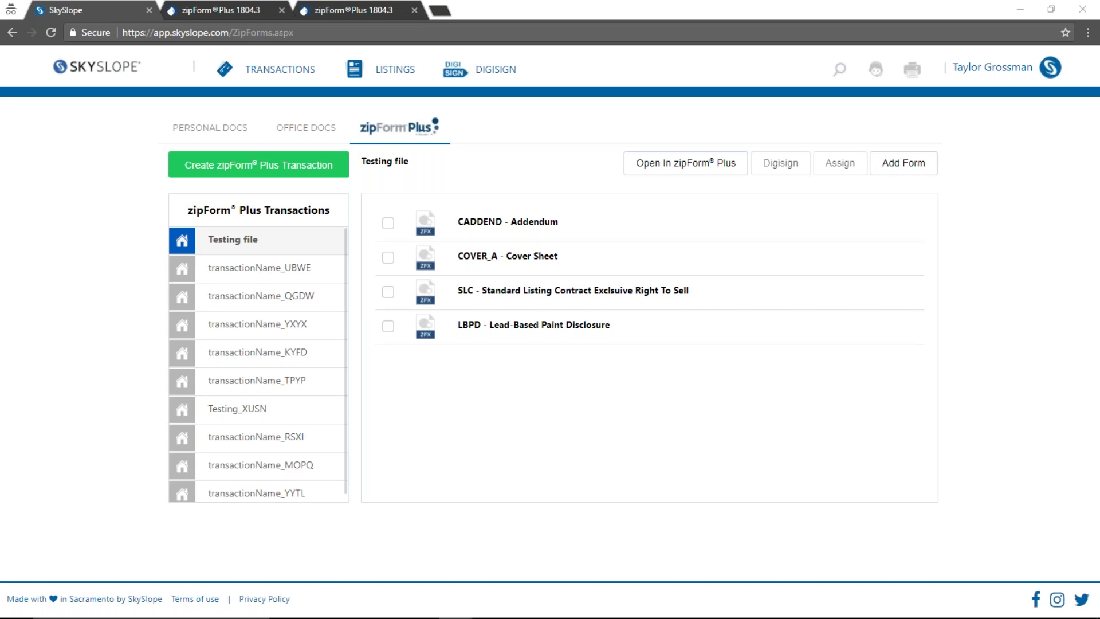
click(198, 8)
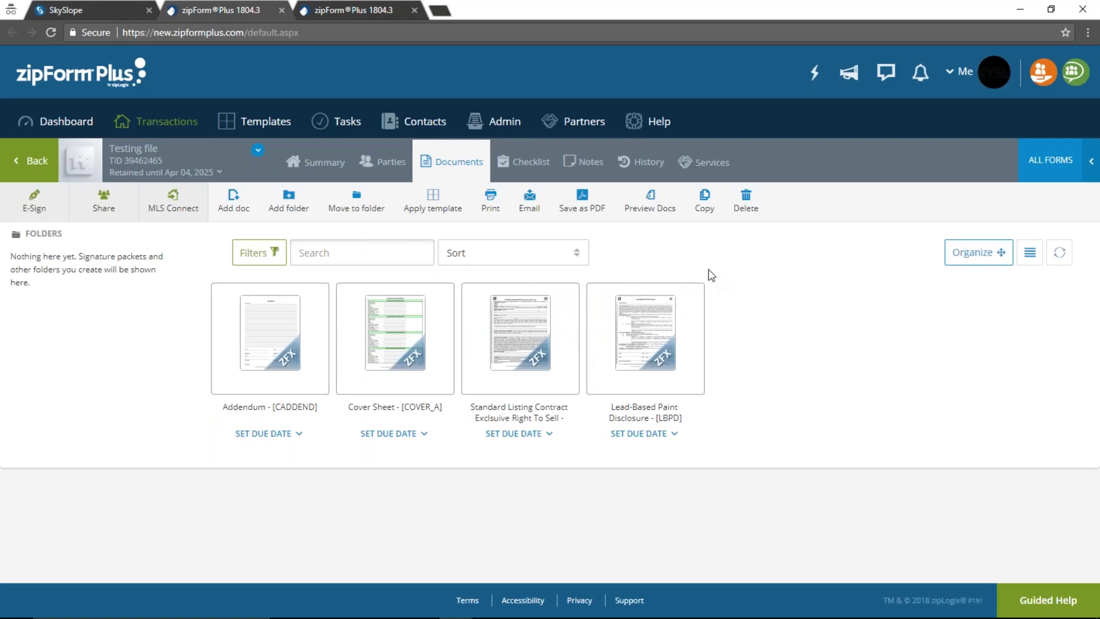
click(113, 8)
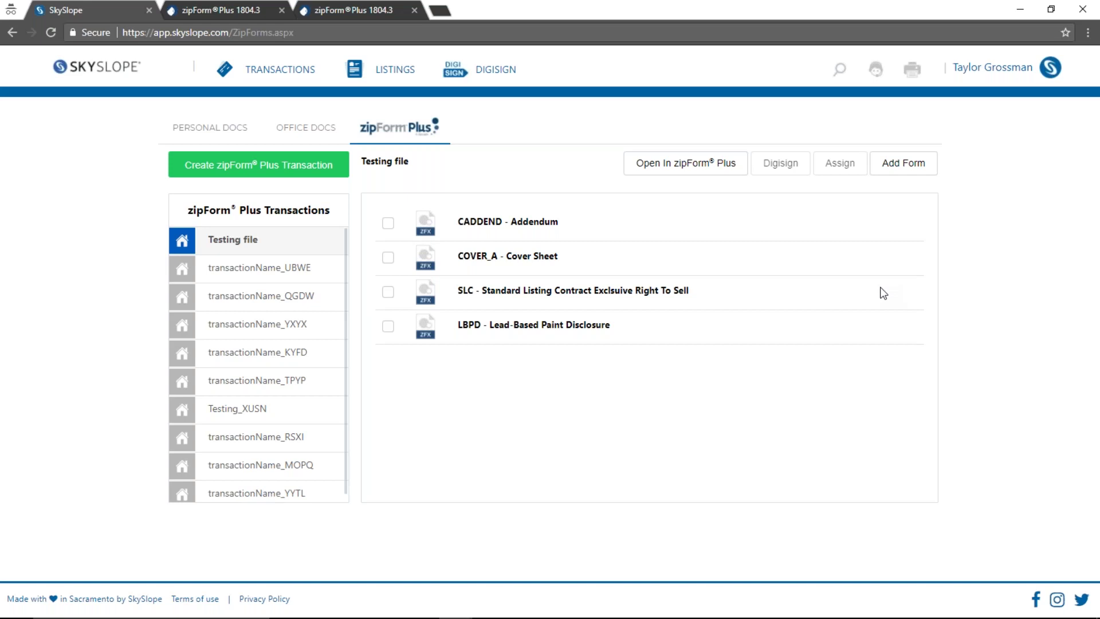
Select the AAP addendum in transactionName_QGDW and start a DigiSign envelope for the first property
click(282, 298)
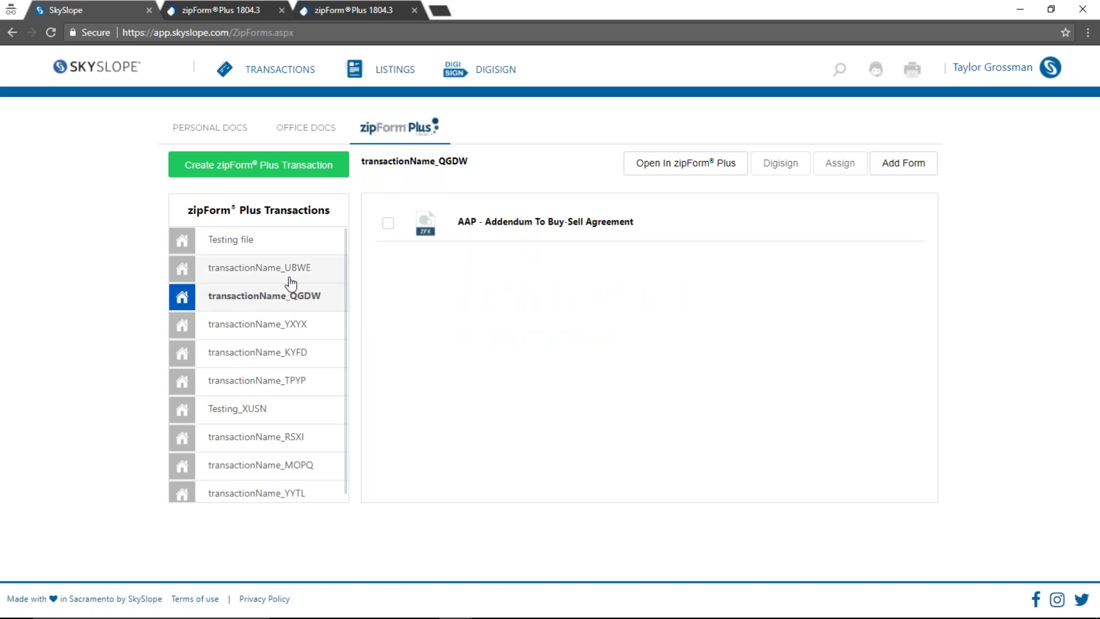
click(388, 224)
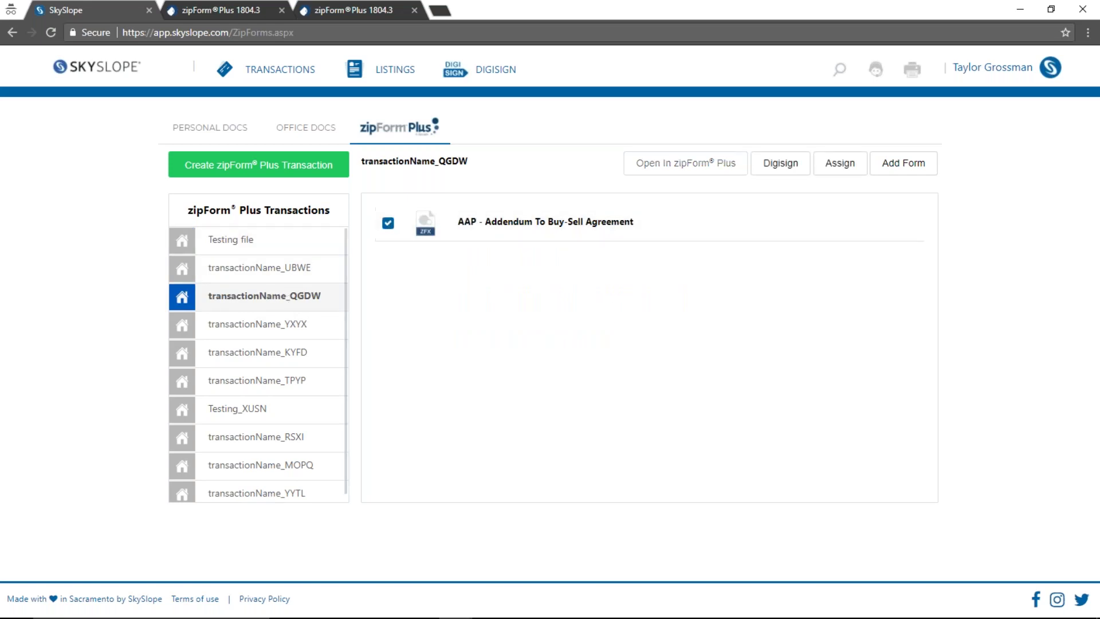
click(783, 166)
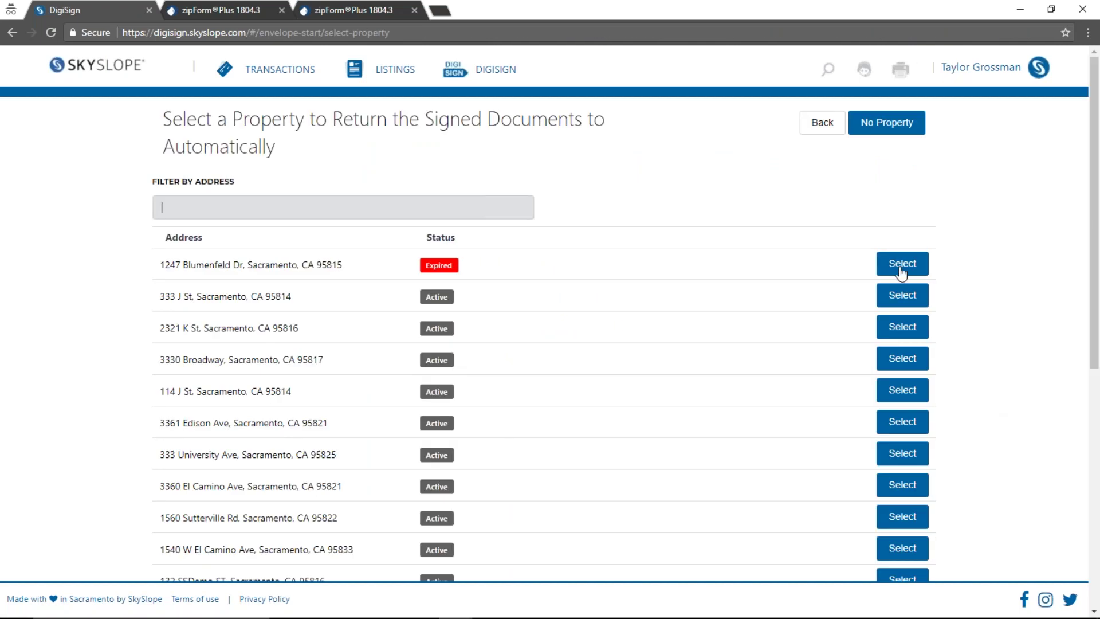
click(901, 273)
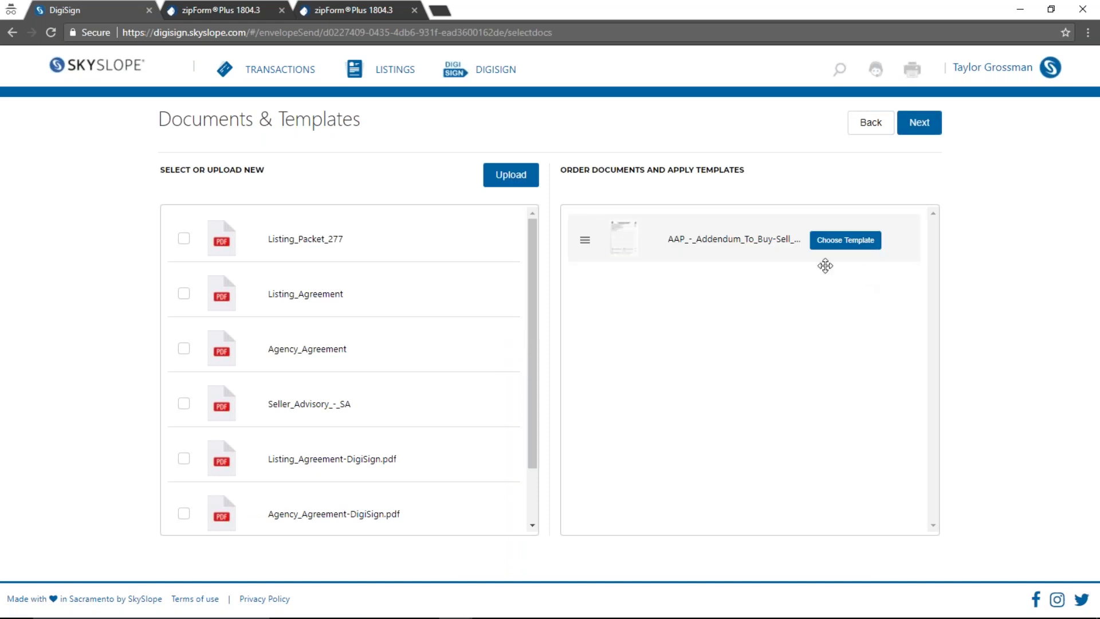
Apply the Standard Listing Contract (1/30) template to the addendum, accepting the page mismatch
click(851, 243)
scroll(315, 372, down, 5)
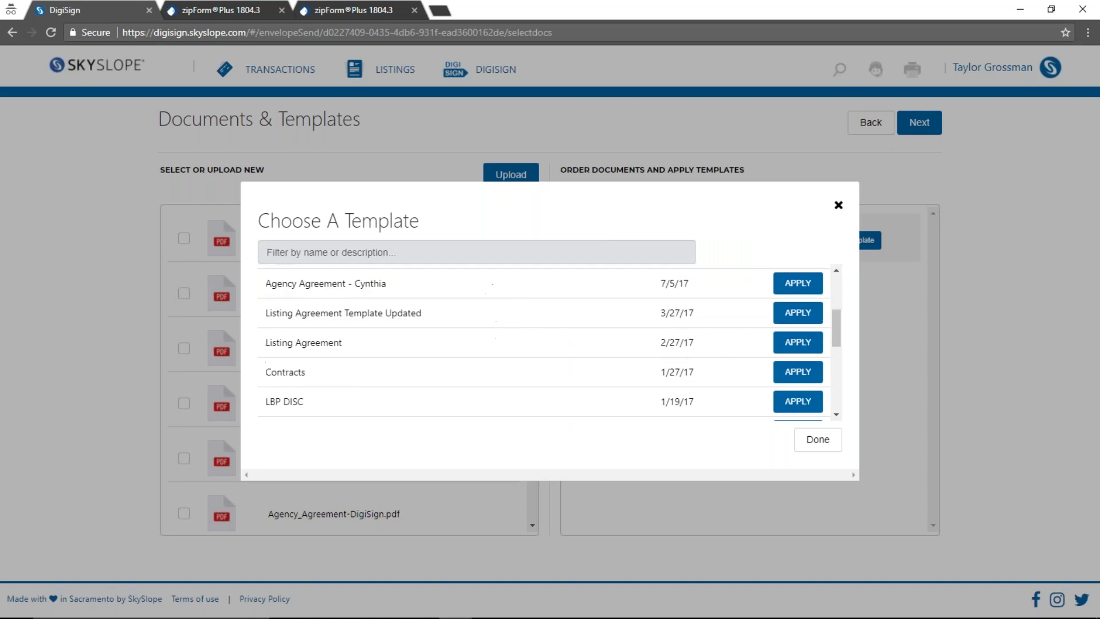
scroll(320, 401, up, 5)
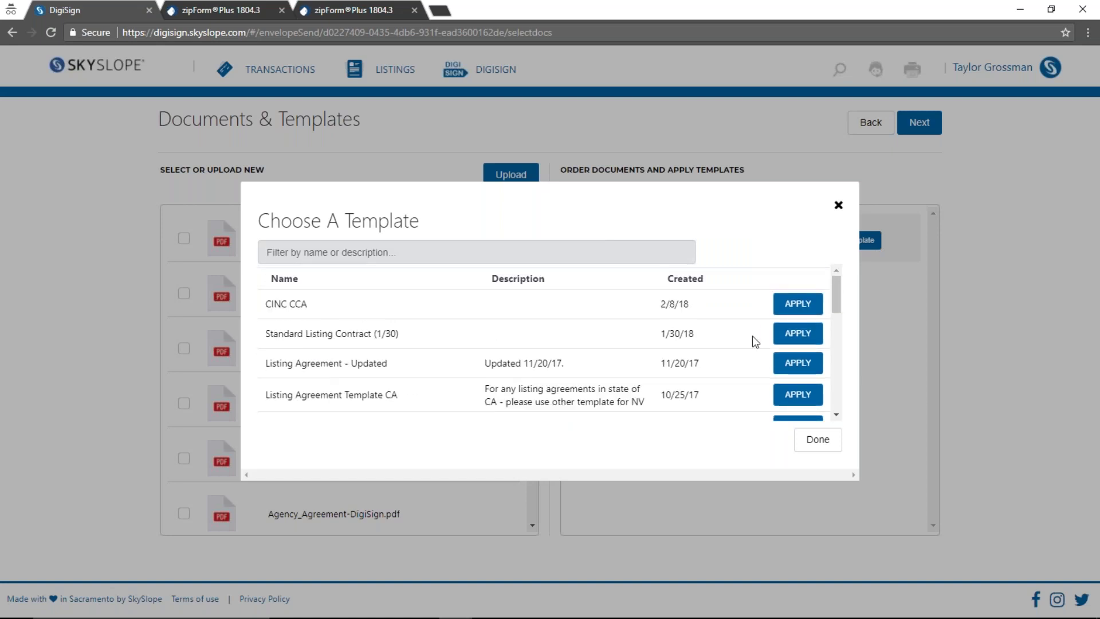
click(802, 344)
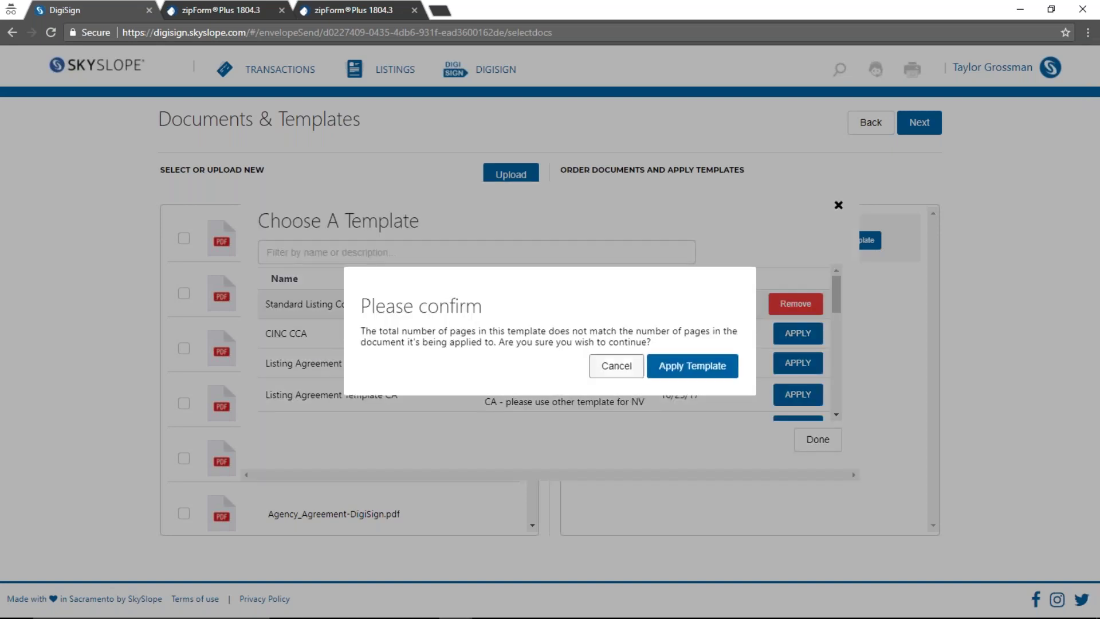
click(666, 372)
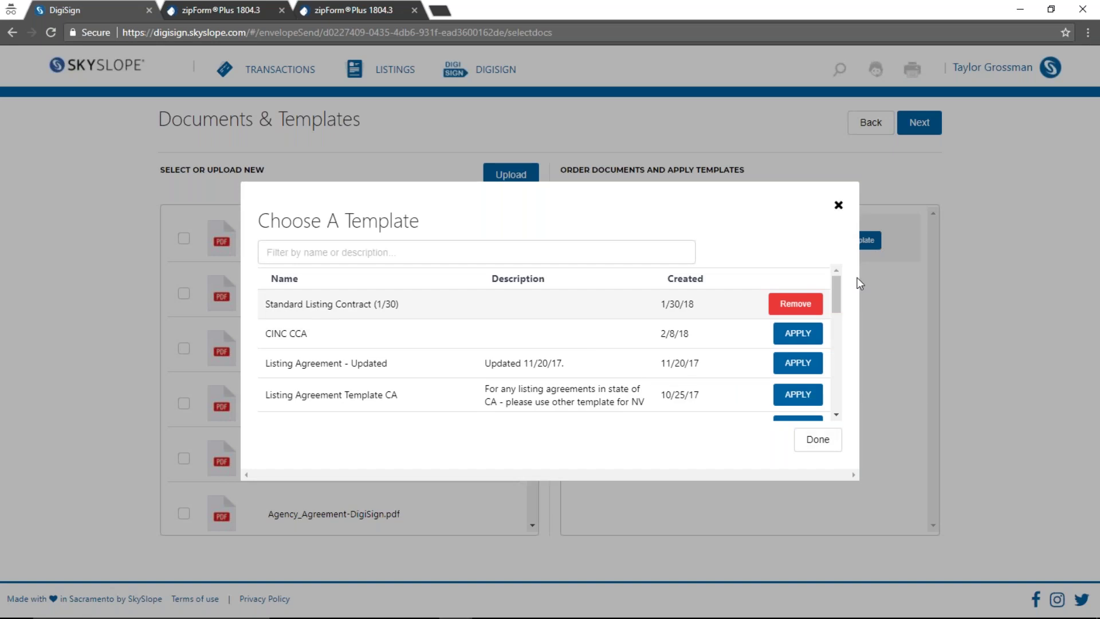
click(839, 205)
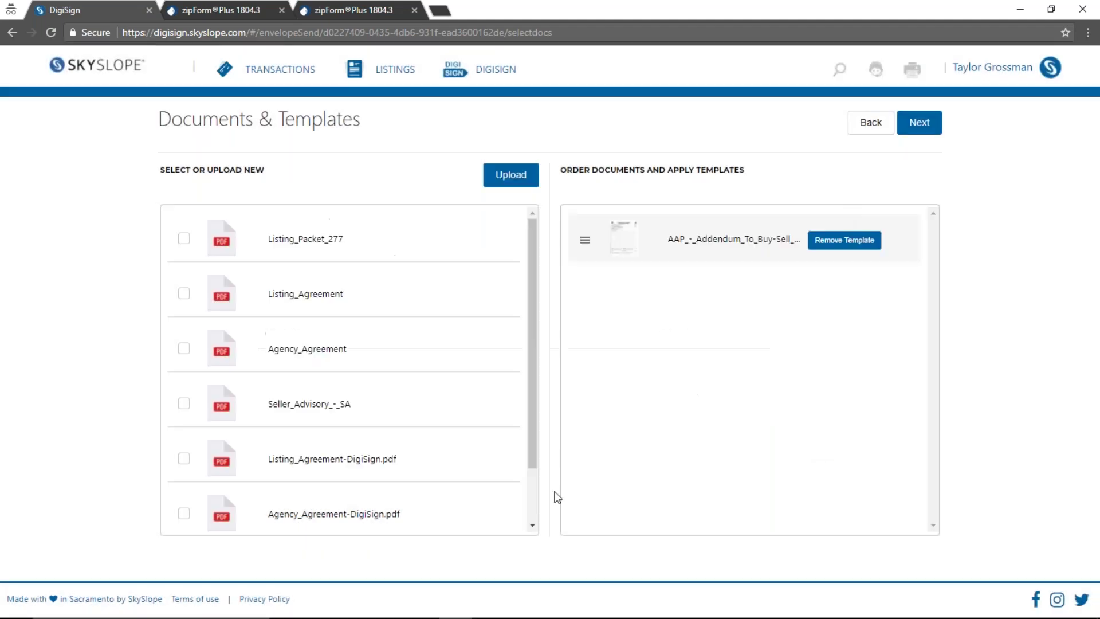
Back out of the DigiSign envelope twice, then reload the agent home dashboard
click(13, 32)
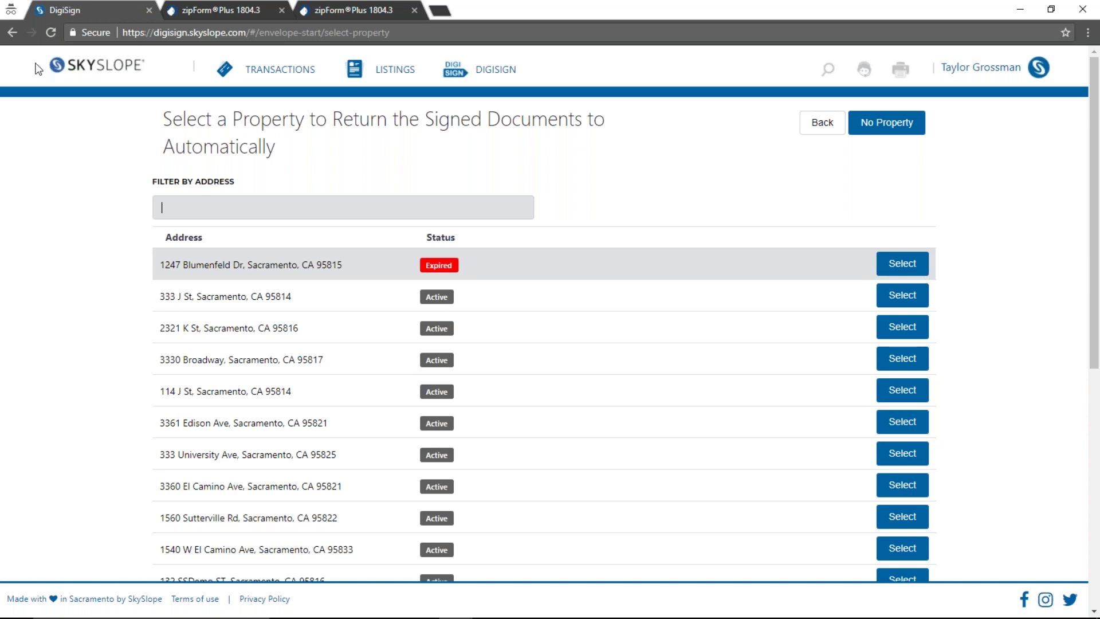
click(12, 32)
click(98, 65)
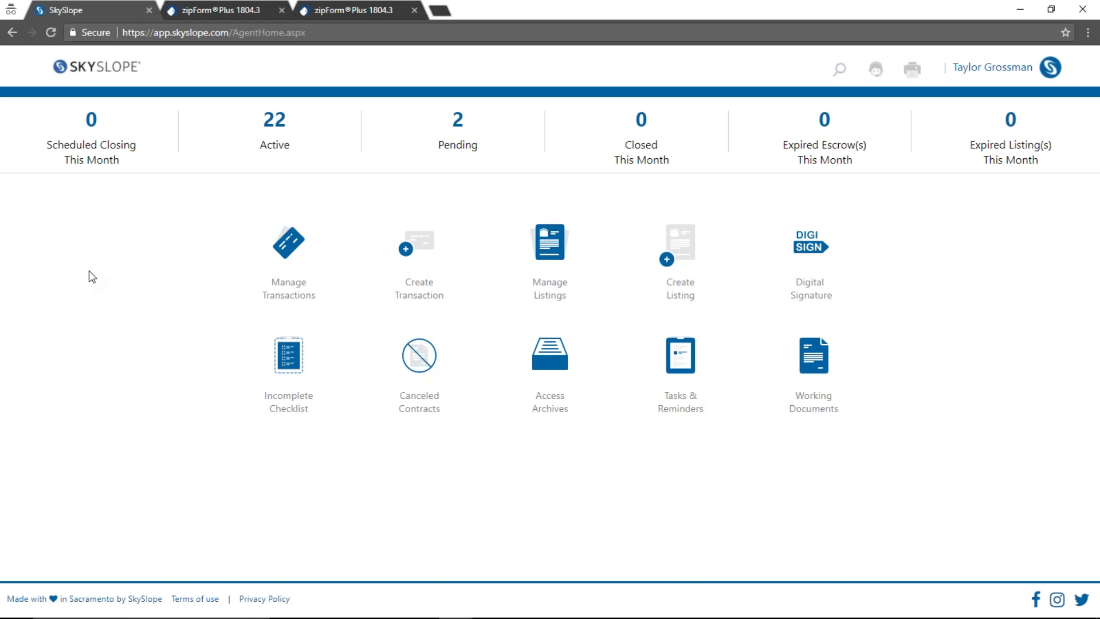
click(51, 32)
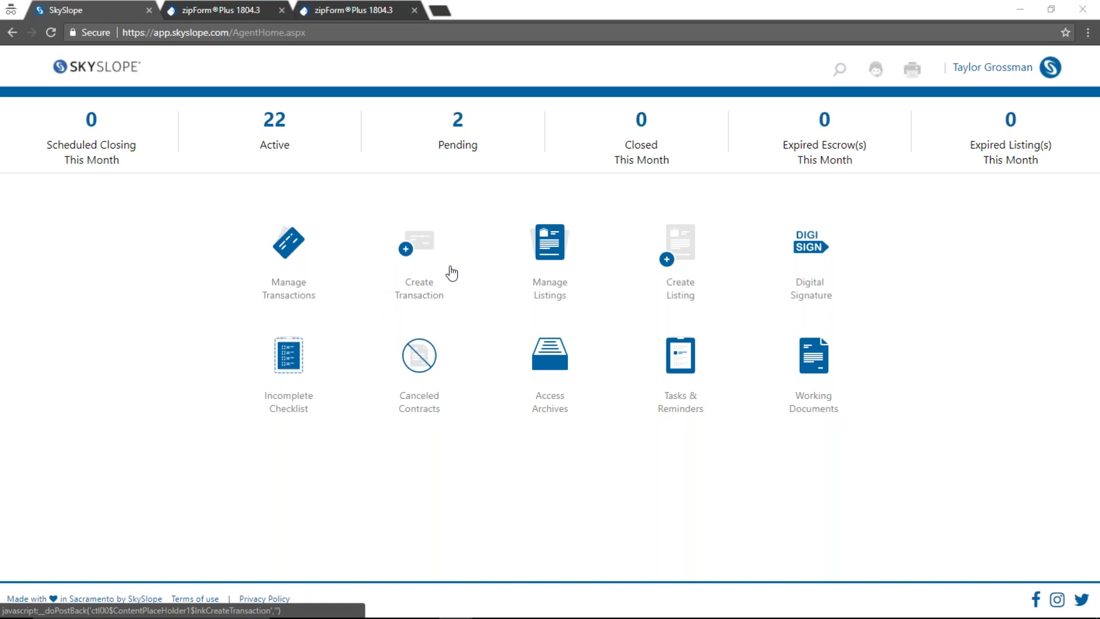
click(422, 248)
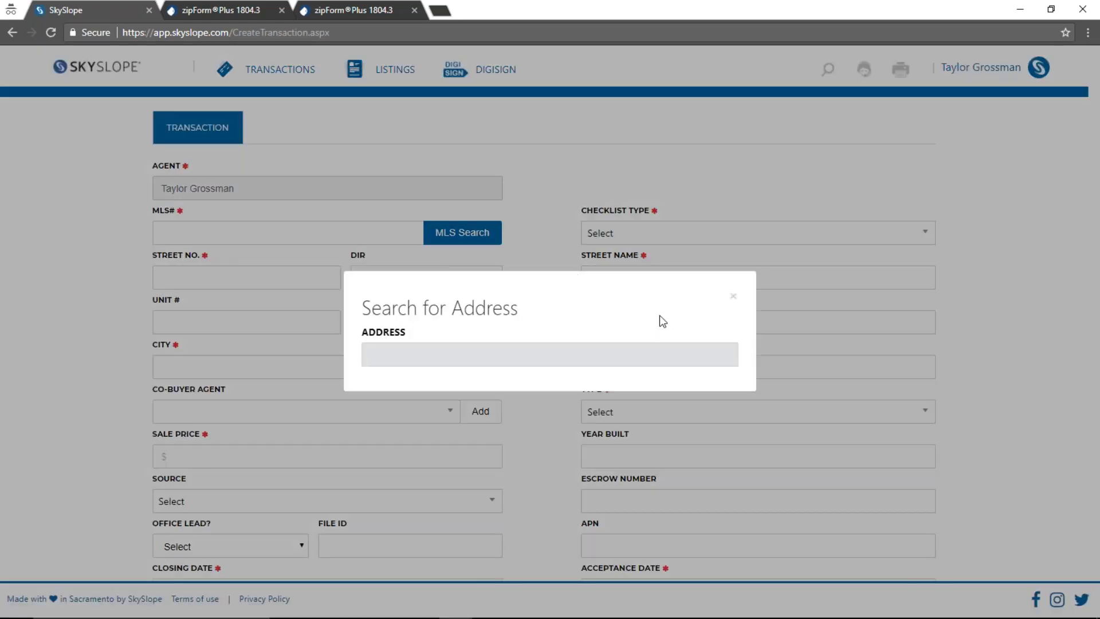
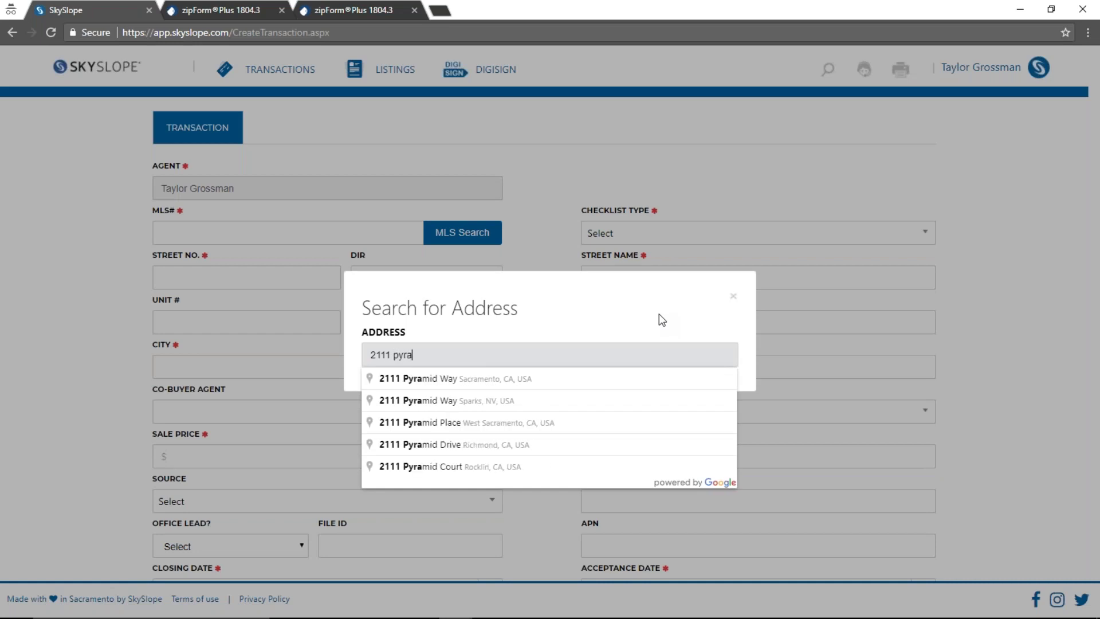
click(496, 467)
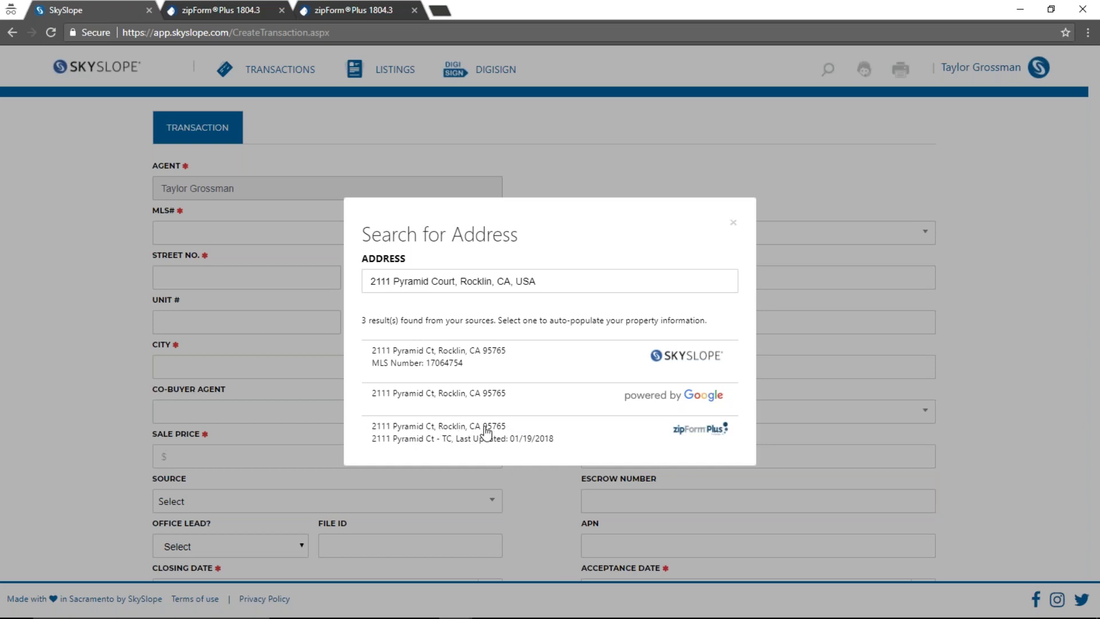
click(491, 437)
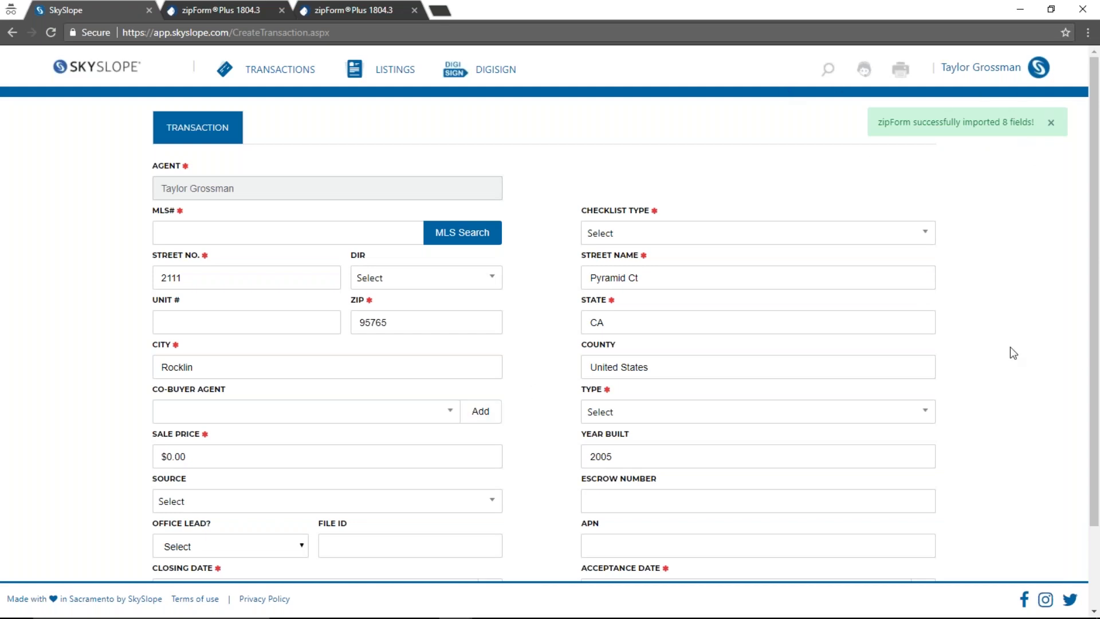
scroll(1010, 353, down, 2)
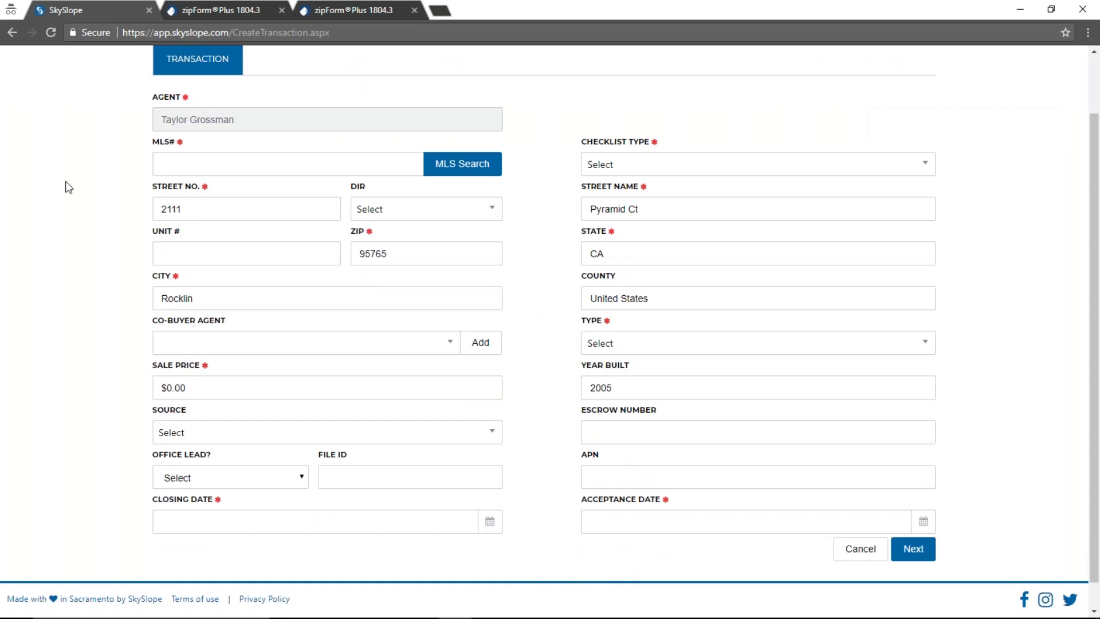
scroll(72, 172, up, 2)
click(86, 69)
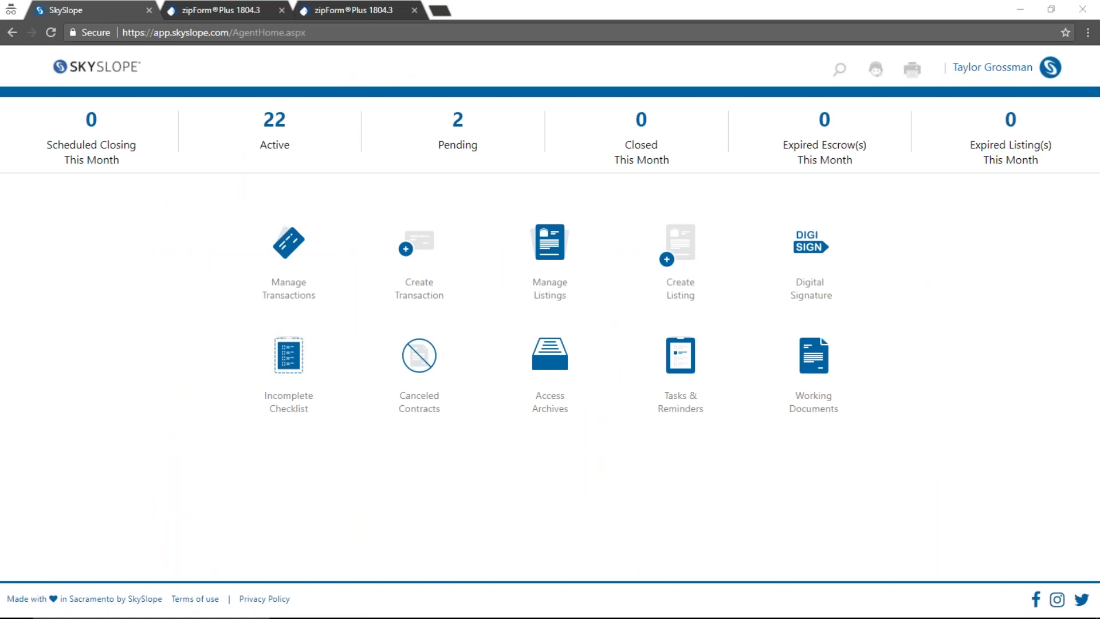
Open the Support Center in a new tab, then close the Live Chat with an Expert window
click(875, 70)
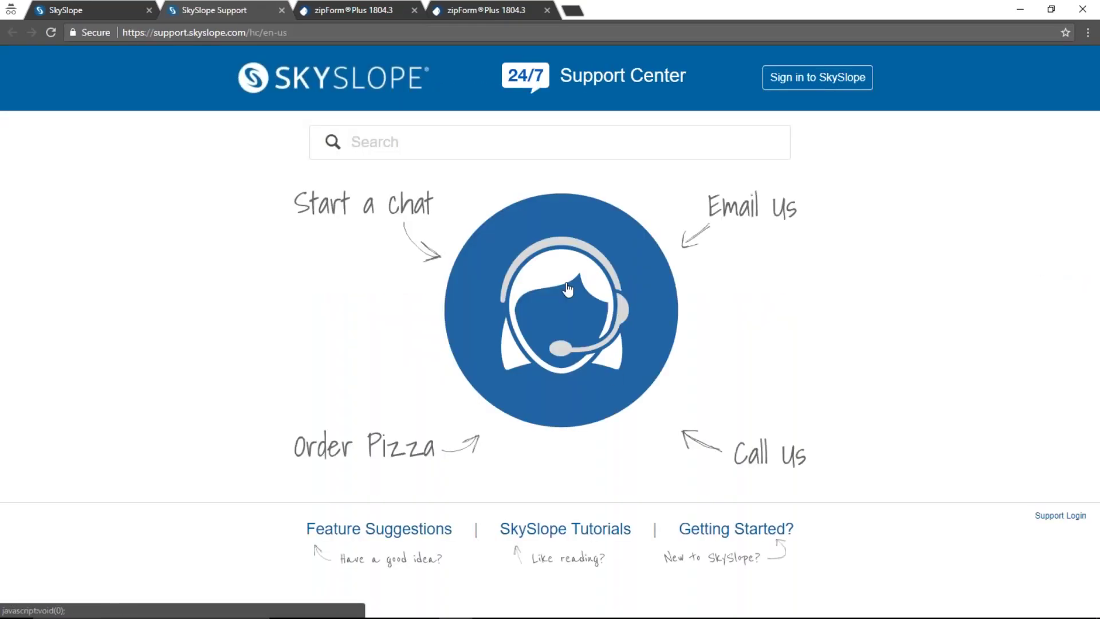
click(568, 290)
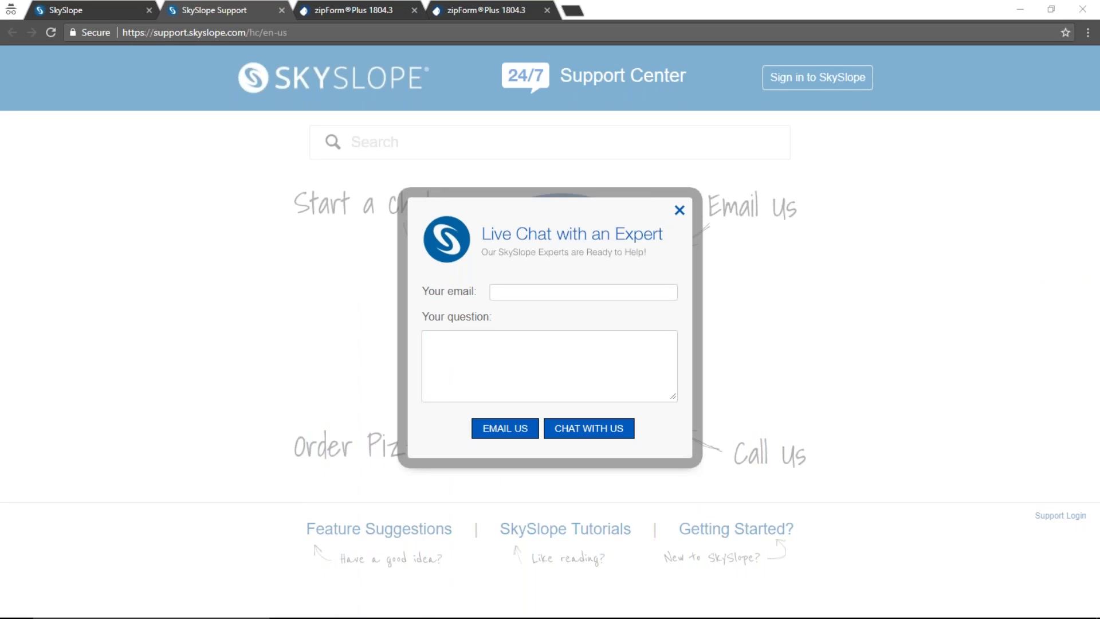
click(679, 211)
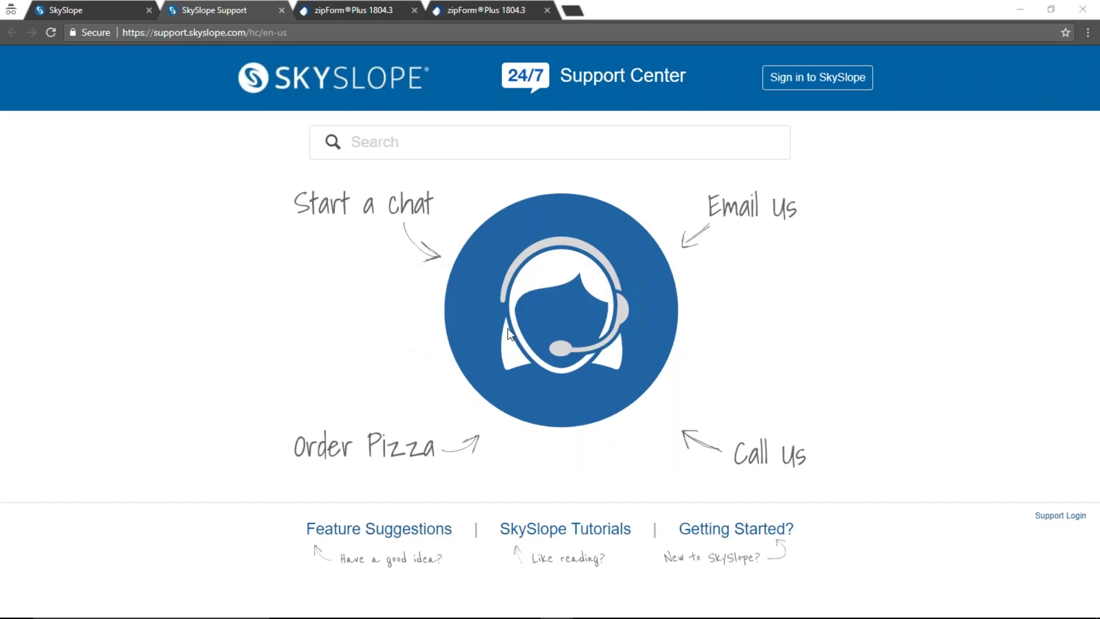
click(578, 327)
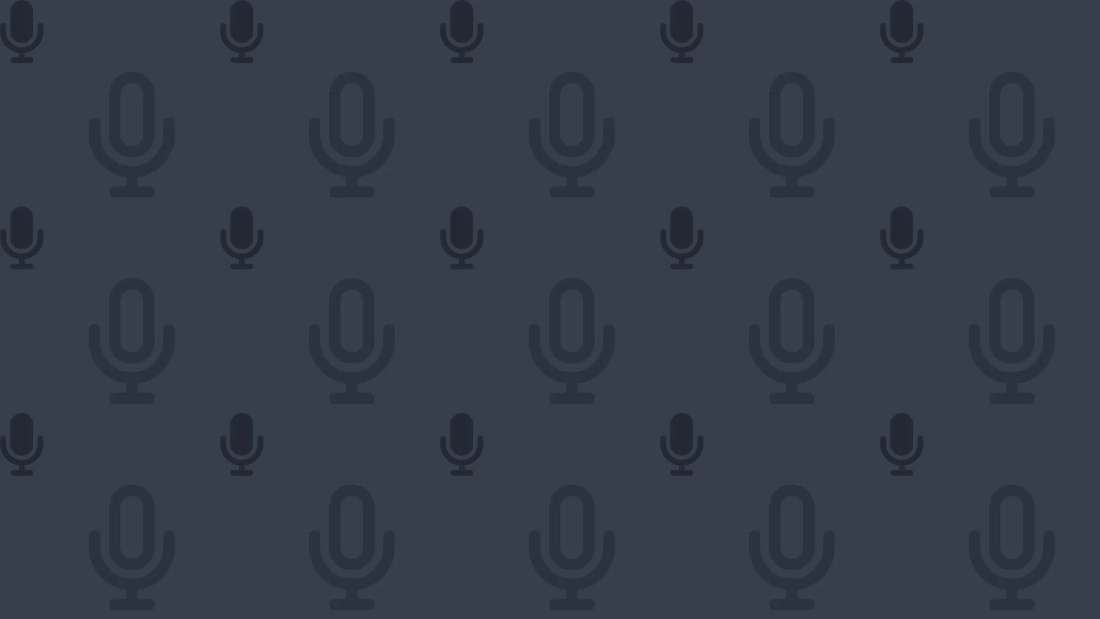